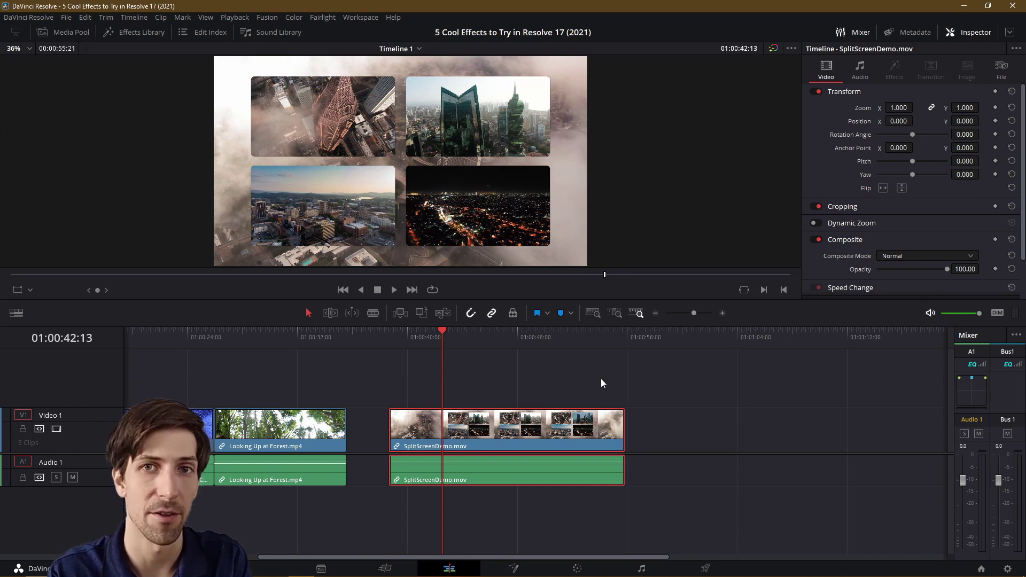
# - Open the Effects Library, find Resolve FX Transform > Video Collage, and preview the split-screen clip
pyautogui.hscroll(-2, 600, 378)
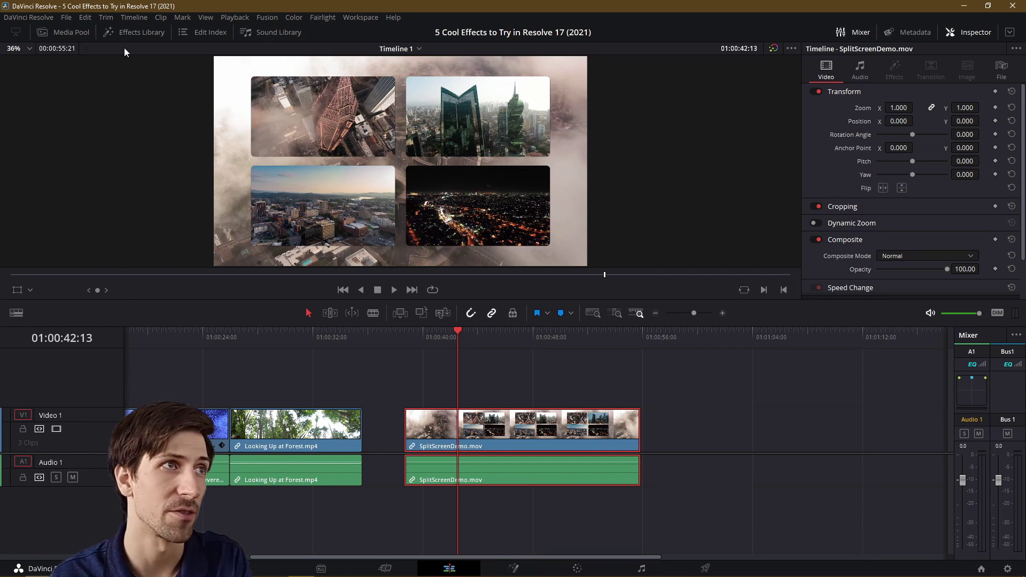
pyautogui.click(130, 33)
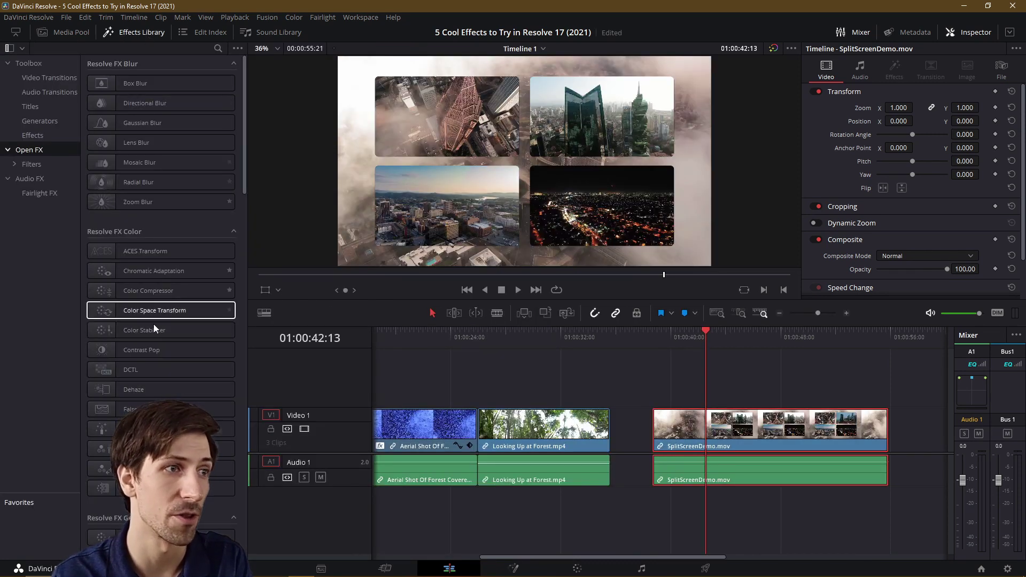
pyautogui.scroll(-5, 155, 324)
pyautogui.scroll(-2, 158, 325)
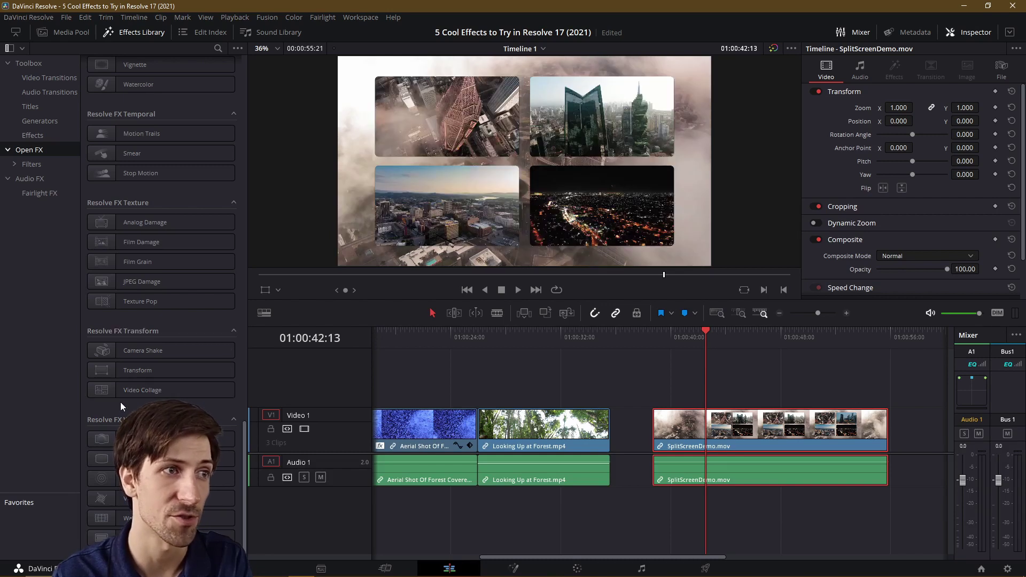
pyautogui.click(160, 222)
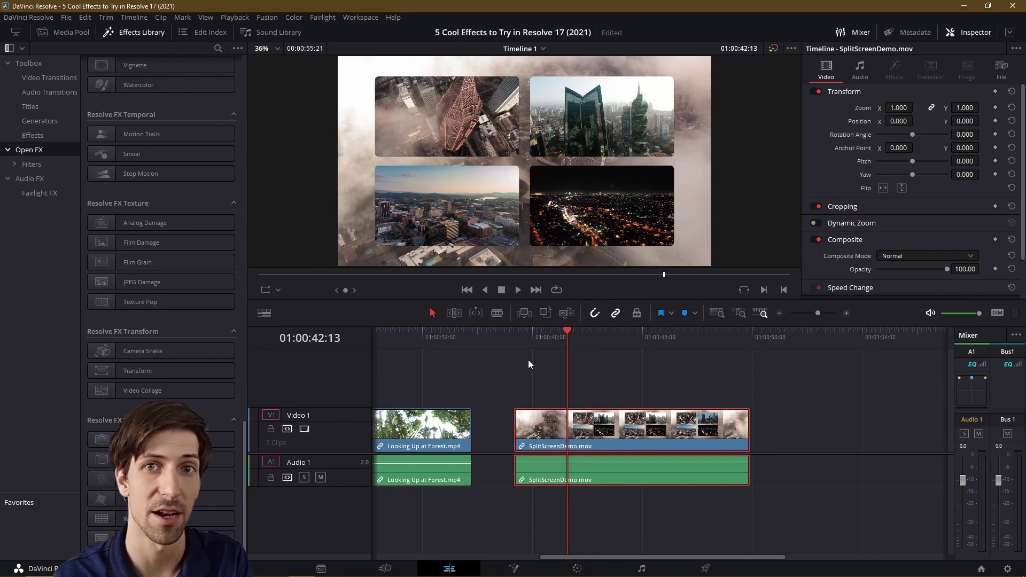
pyautogui.click(519, 288)
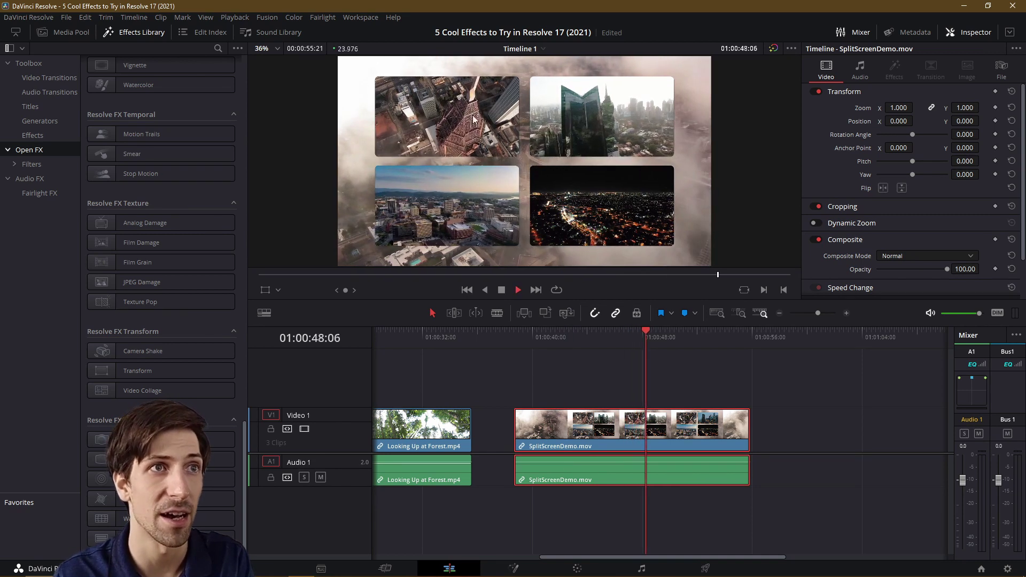
pyautogui.click(501, 289)
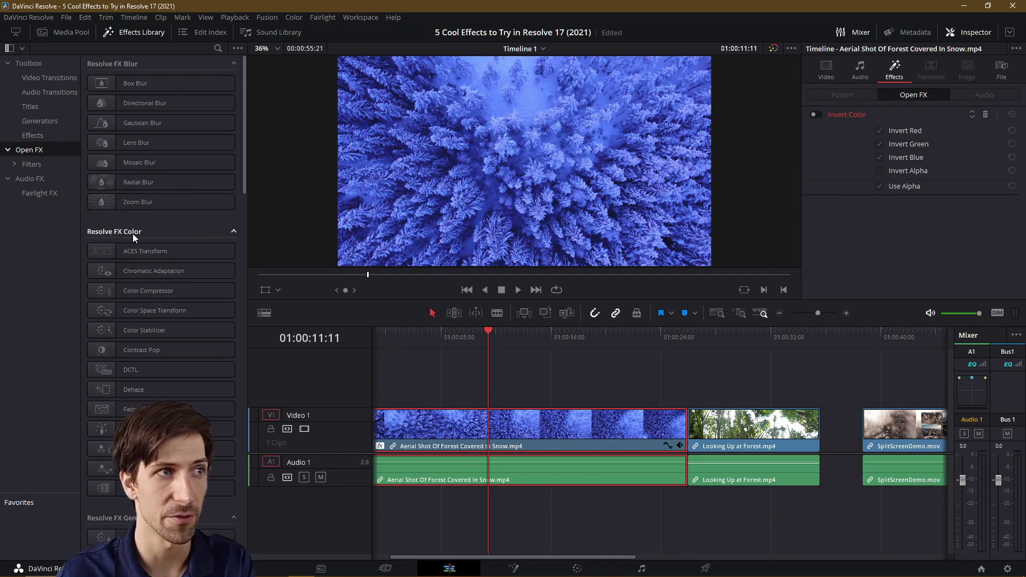
# - Show Open FX and enable Invert Color on the aerial forest clip, turning it golden yellow
pyautogui.click(37, 152)
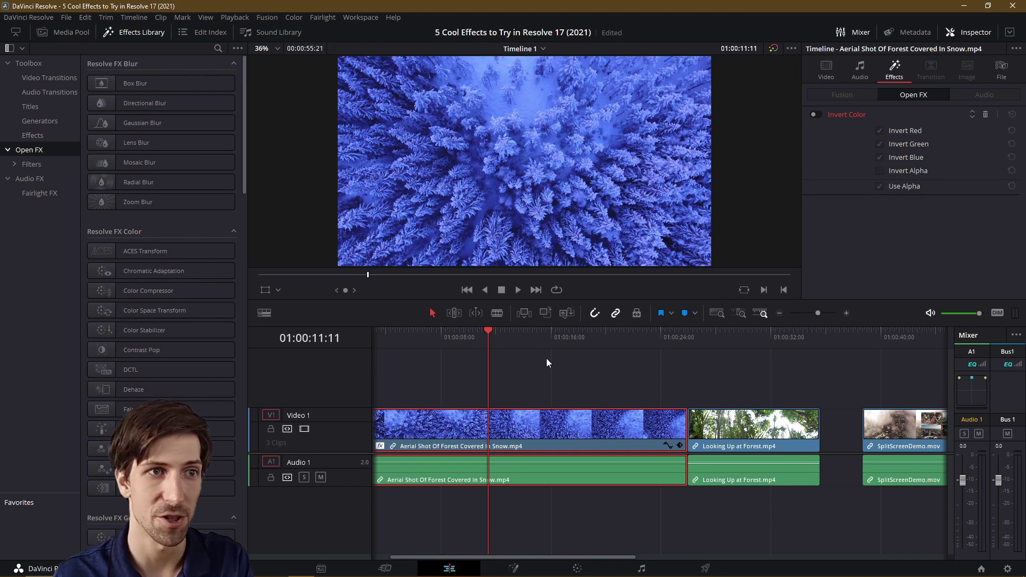
pyautogui.click(815, 115)
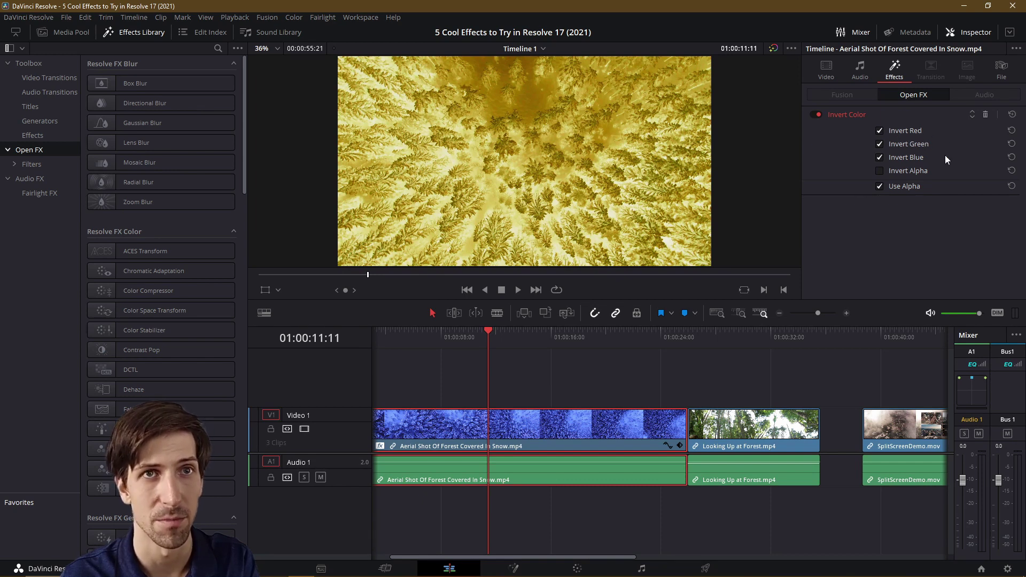
# - Try several Invert Red, Green and Blue combinations, ending with all three channels unchecked
pyautogui.click(879, 131)
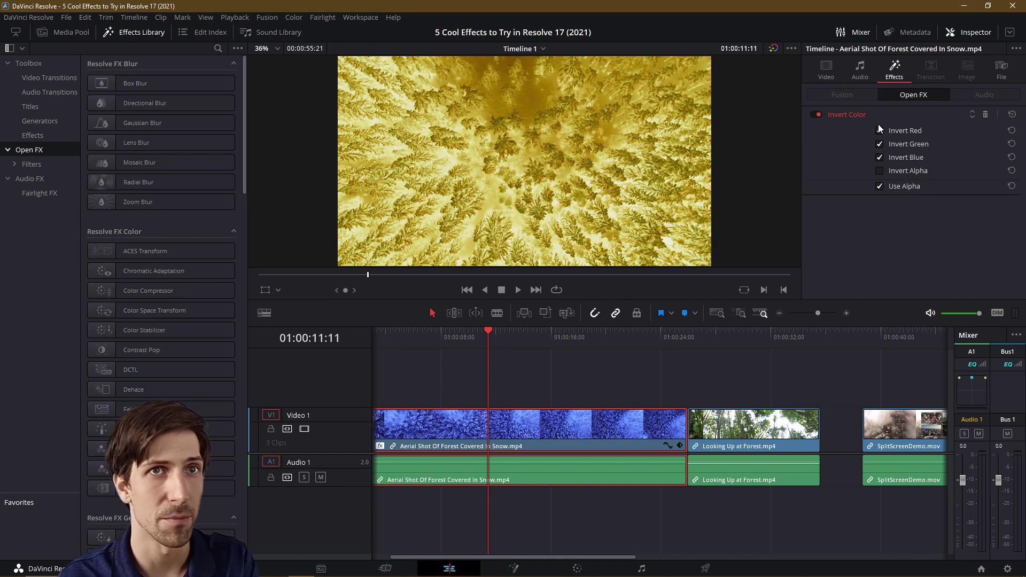
pyautogui.click(879, 131)
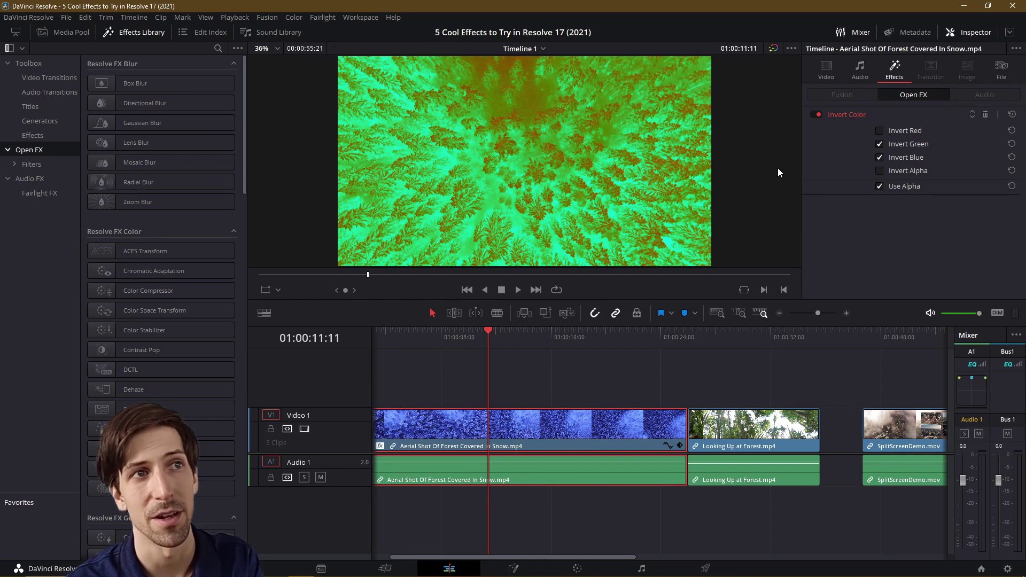
pyautogui.click(879, 131)
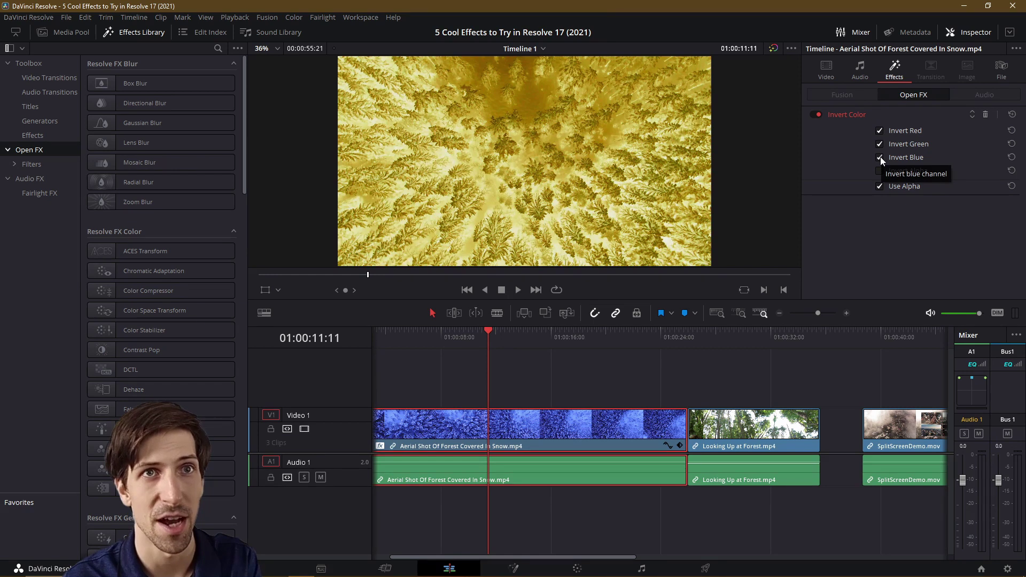
pyautogui.click(880, 157)
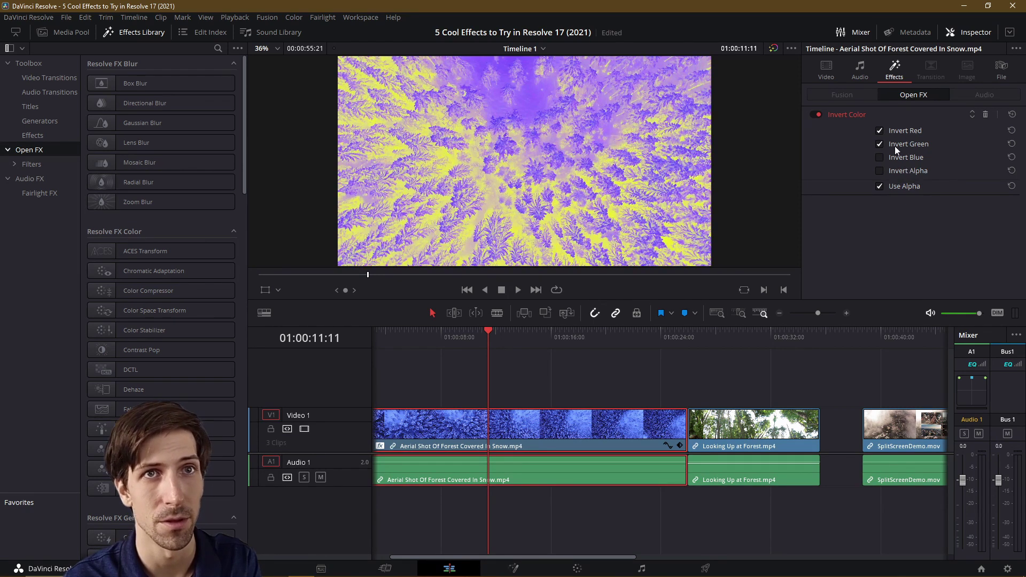
pyautogui.click(880, 144)
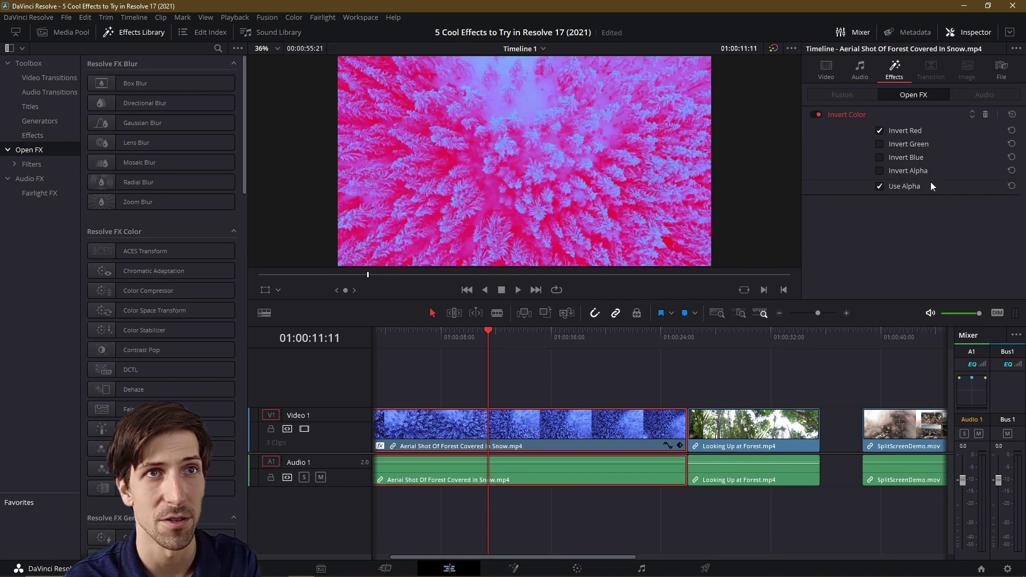
pyautogui.click(879, 130)
pyautogui.click(879, 144)
pyautogui.click(880, 145)
pyautogui.click(880, 157)
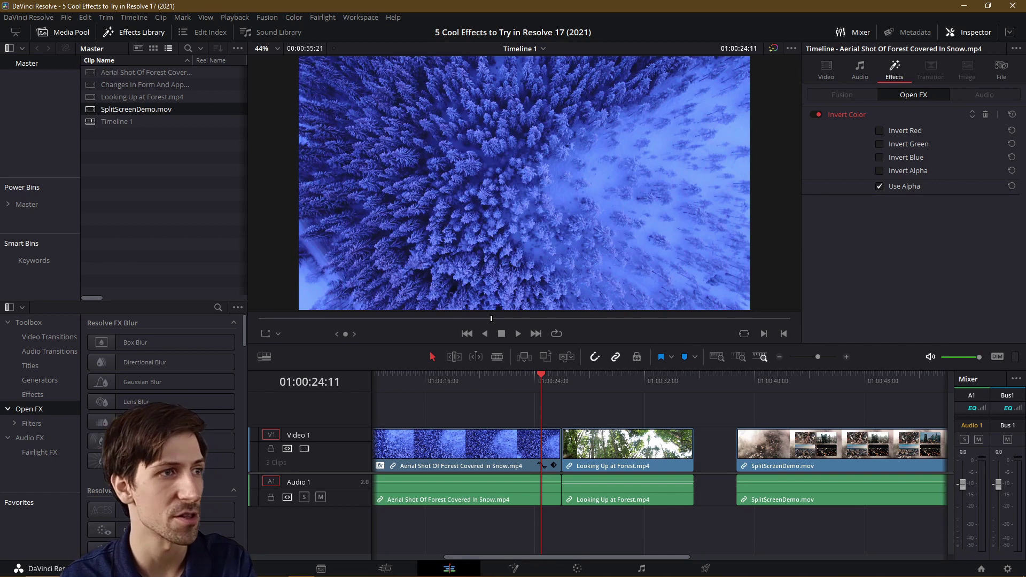
# - List Video Transitions with the Media Pool hidden and select Fusion's Brightness Flash
pyautogui.click(66, 338)
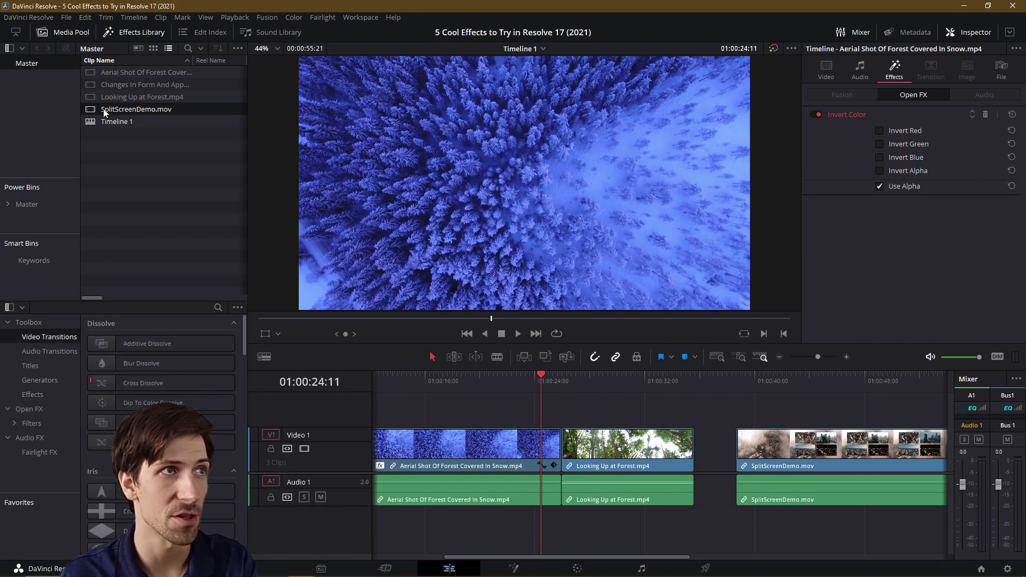
pyautogui.click(105, 110)
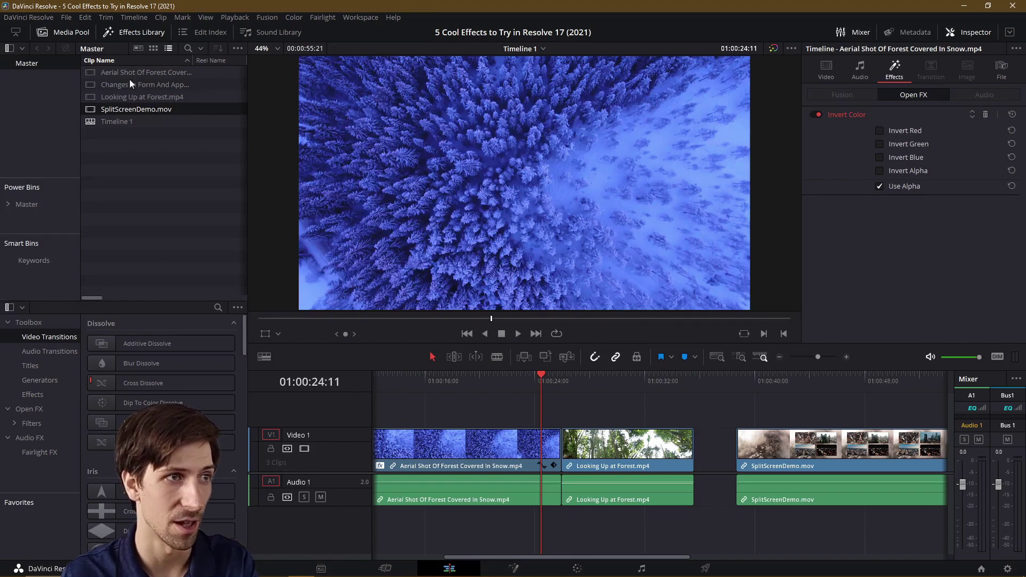
pyautogui.click(68, 34)
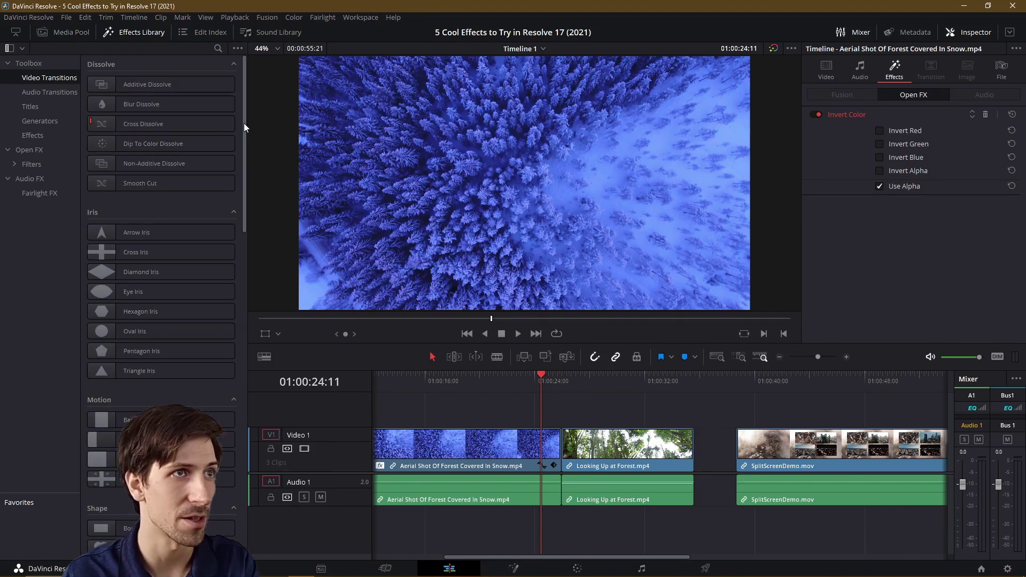
pyautogui.moveTo(244, 123); pyautogui.dragTo(238, 370)
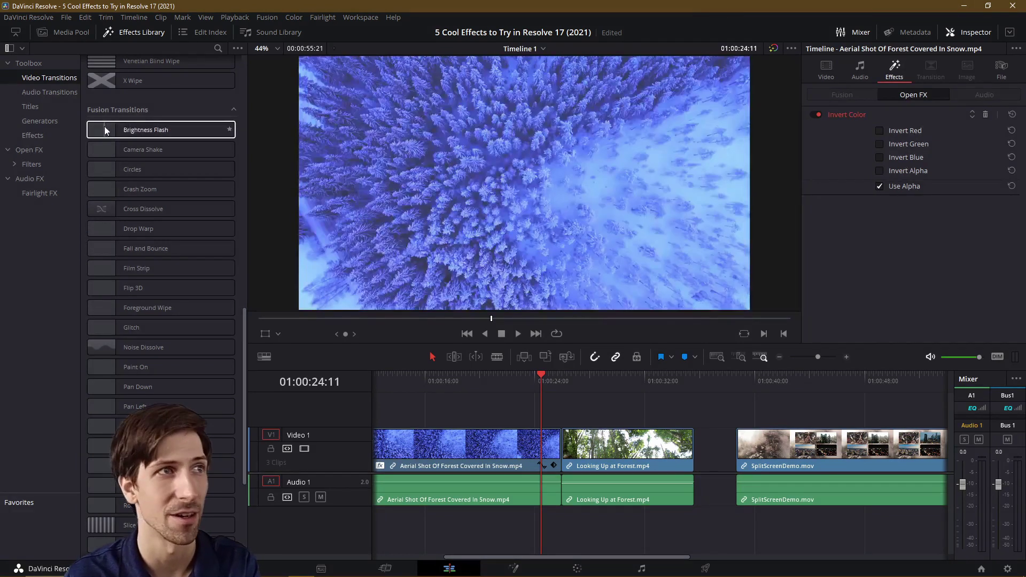
pyautogui.click(224, 130)
# - Place Brightness Flash between the two forest clips and select it to view its settings
pyautogui.scroll(1, 184, 134)
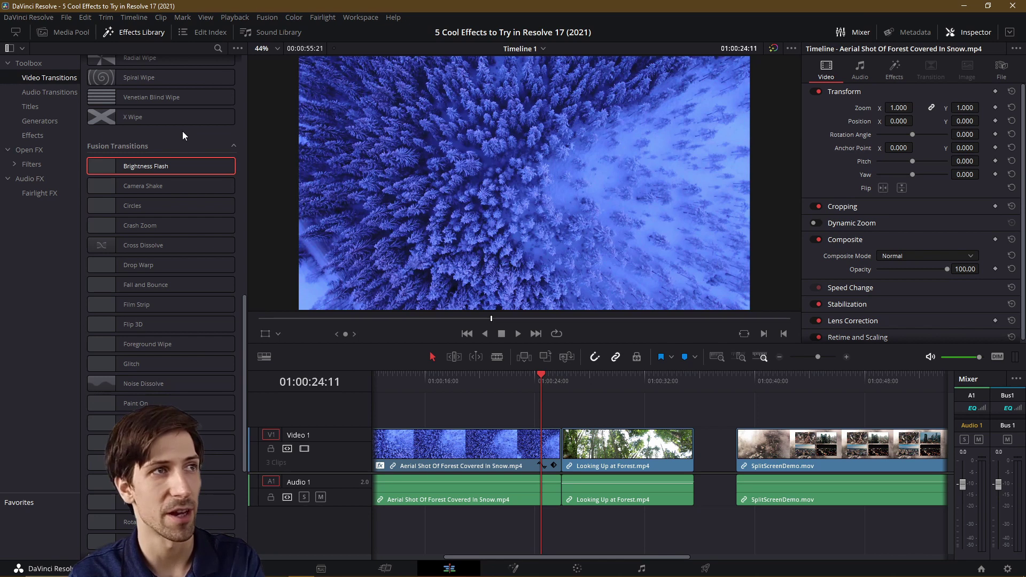
pyautogui.moveTo(178, 167); pyautogui.dragTo(568, 449)
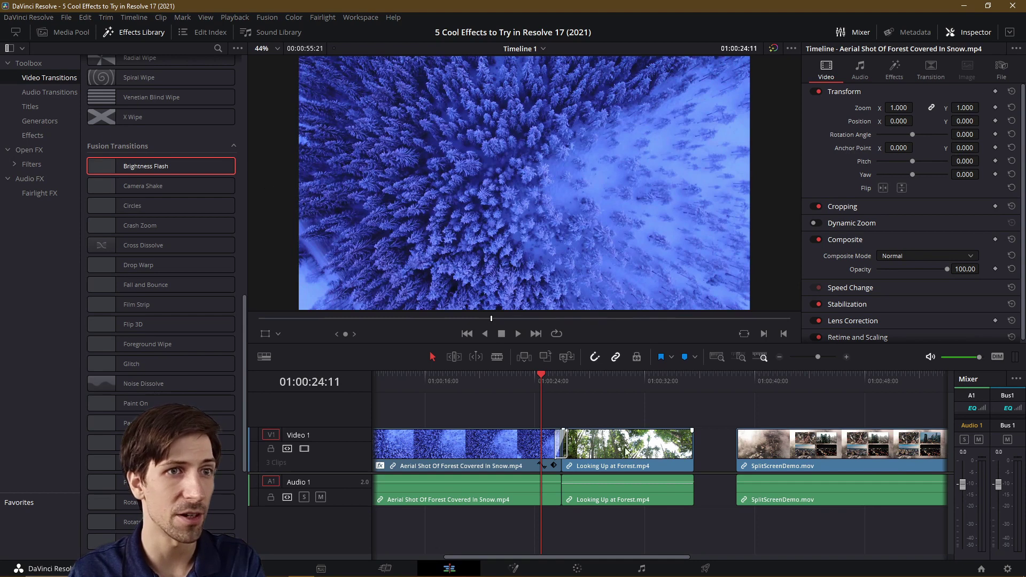
pyautogui.click(565, 448)
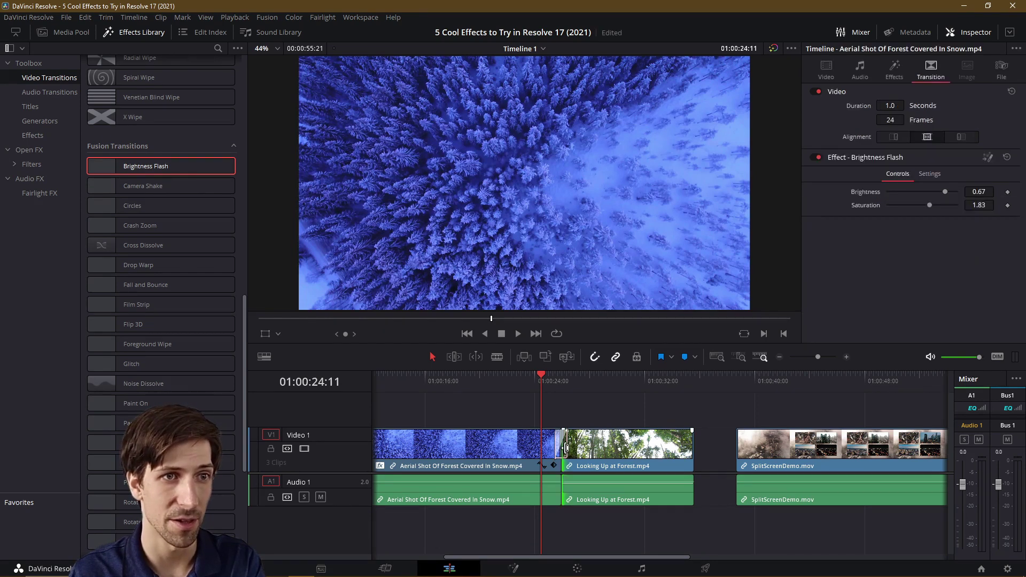
pyautogui.click(560, 448)
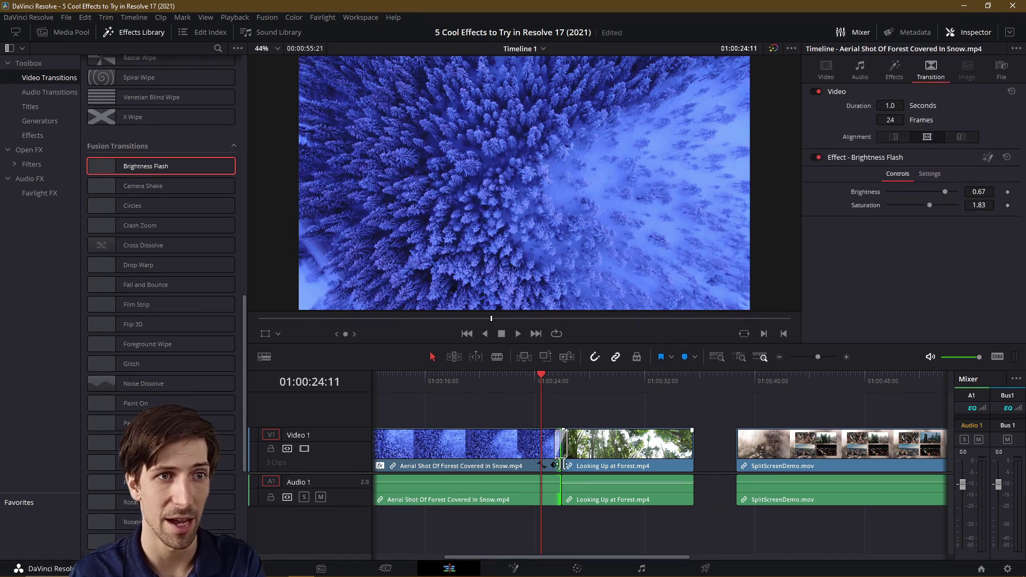
pyautogui.click(563, 448)
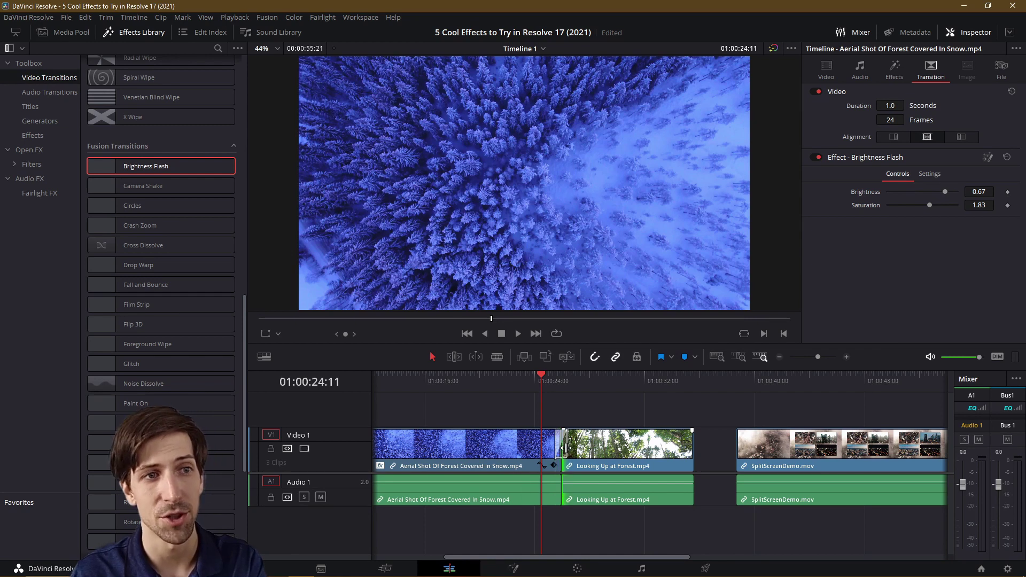
# - Trim the aerial clip's tail by 19 frames, then deselect everything on the timeline
pyautogui.click(562, 449)
pyautogui.click(566, 448)
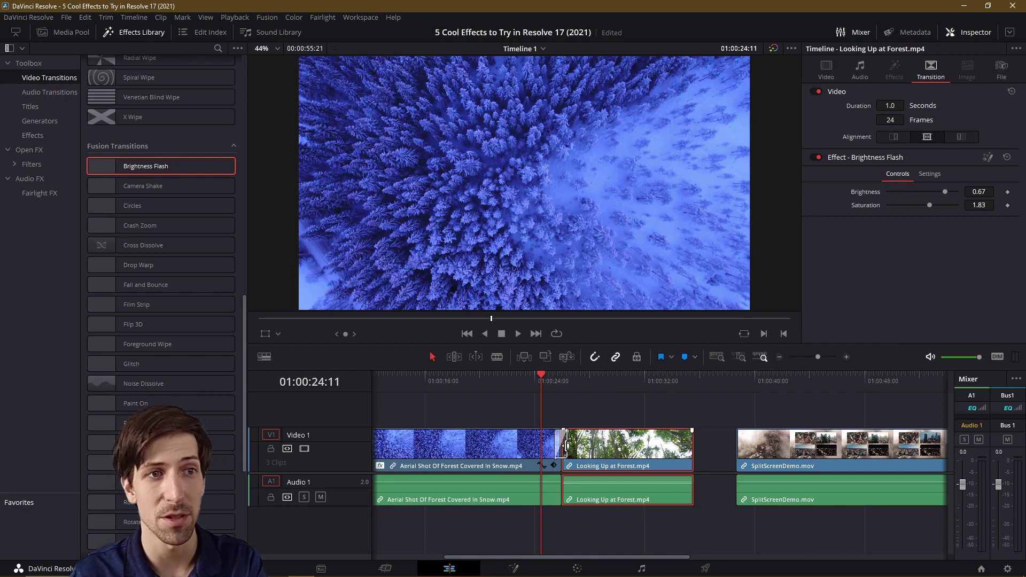
pyautogui.click(568, 445)
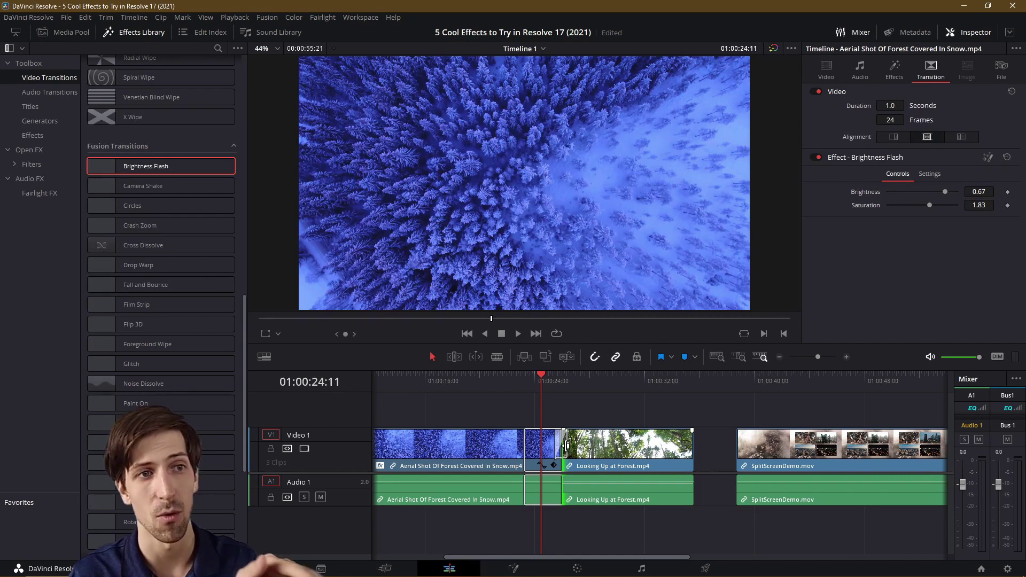
pyautogui.moveTo(567, 445)
pyautogui.mouseDown()
pyautogui.moveTo(524, 457)
pyautogui.moveTo(569, 452)
pyautogui.moveTo(562, 447)
pyautogui.mouseUp()
pyautogui.click(563, 447)
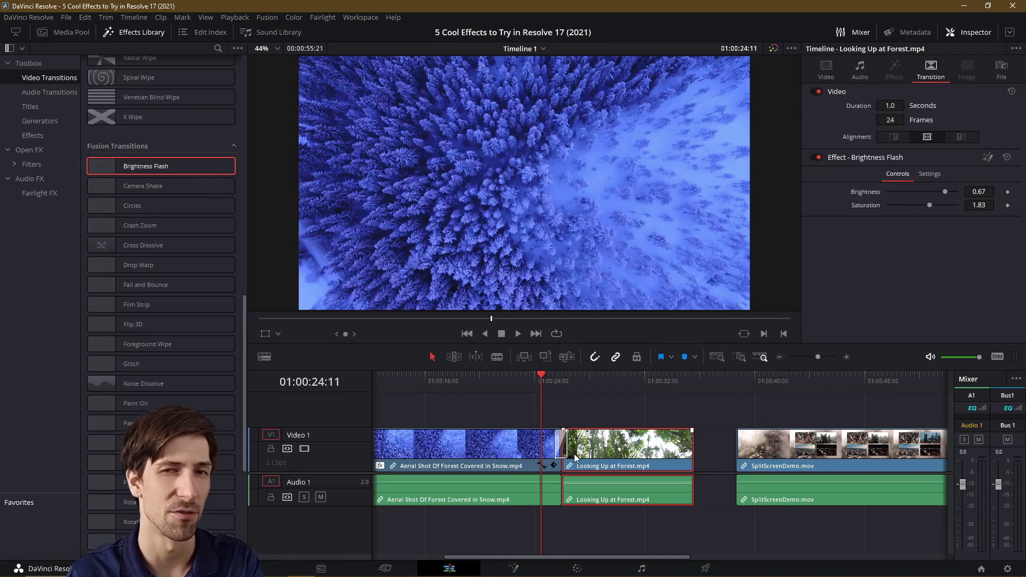
pyautogui.click(557, 424)
pyautogui.hscroll(1, 585, 395)
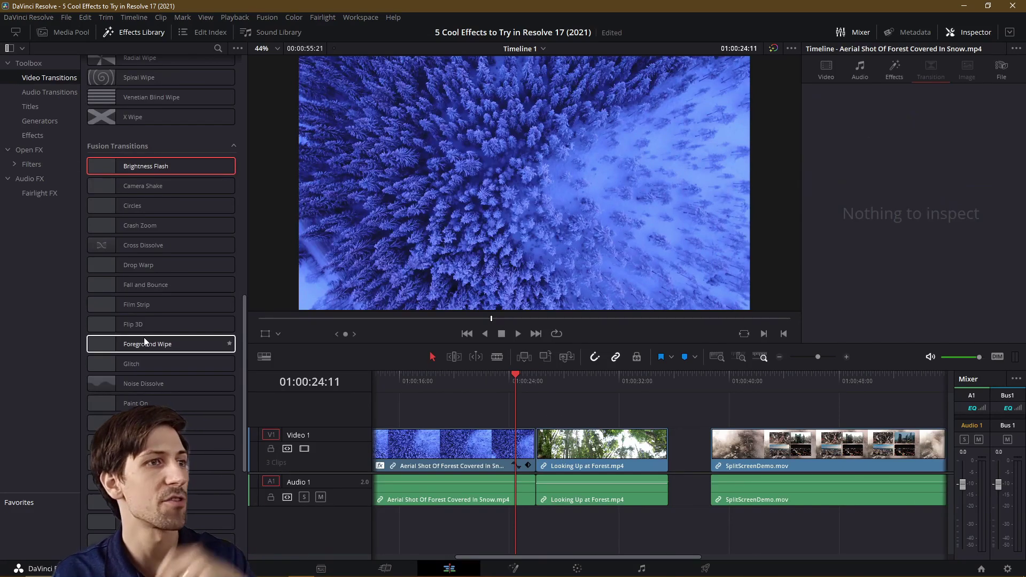
# - Drag Burn Away from Favorites onto the V1 cut into Looking Up at Forest.mp4
pyautogui.scroll(-5, 143, 230)
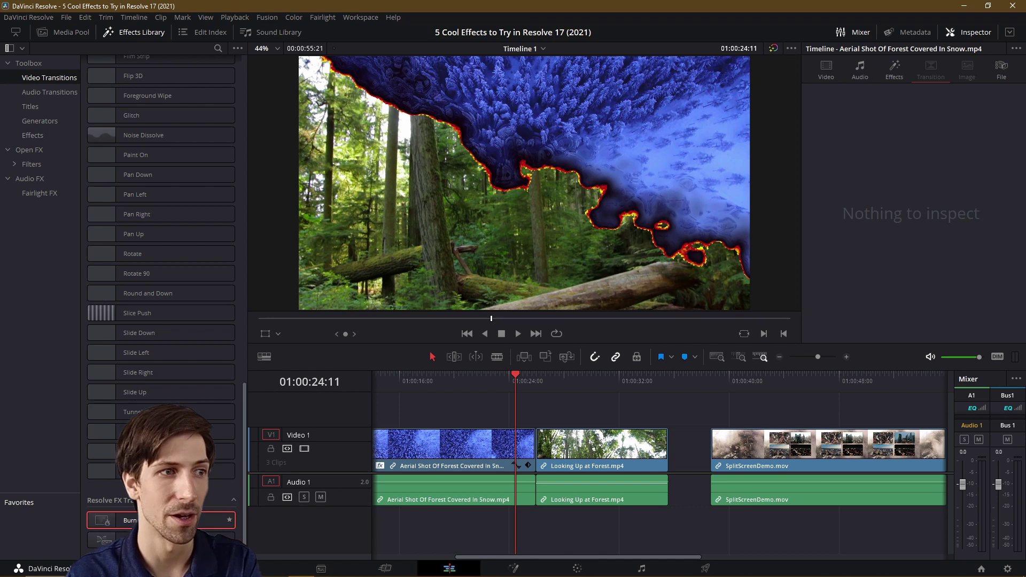
pyautogui.moveTo(224, 520)
pyautogui.mouseDown()
pyautogui.moveTo(535, 470)
pyautogui.moveTo(534, 449)
pyautogui.mouseUp()
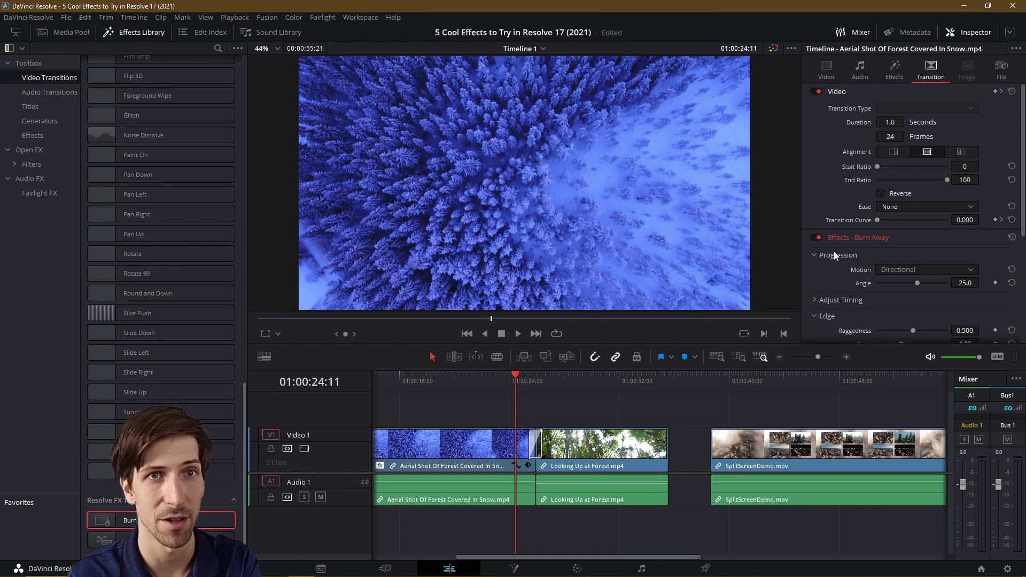
# - Play through the Burn Away transition and set its Angle to 150.9
pyautogui.hotkey('shift', 'Right')
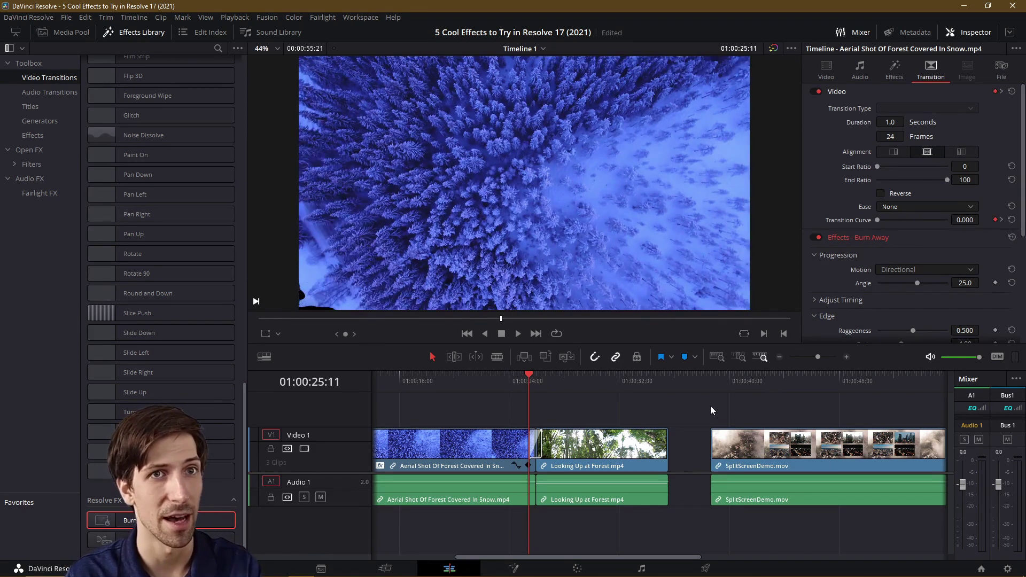
pyautogui.press('space')
pyautogui.press('space')
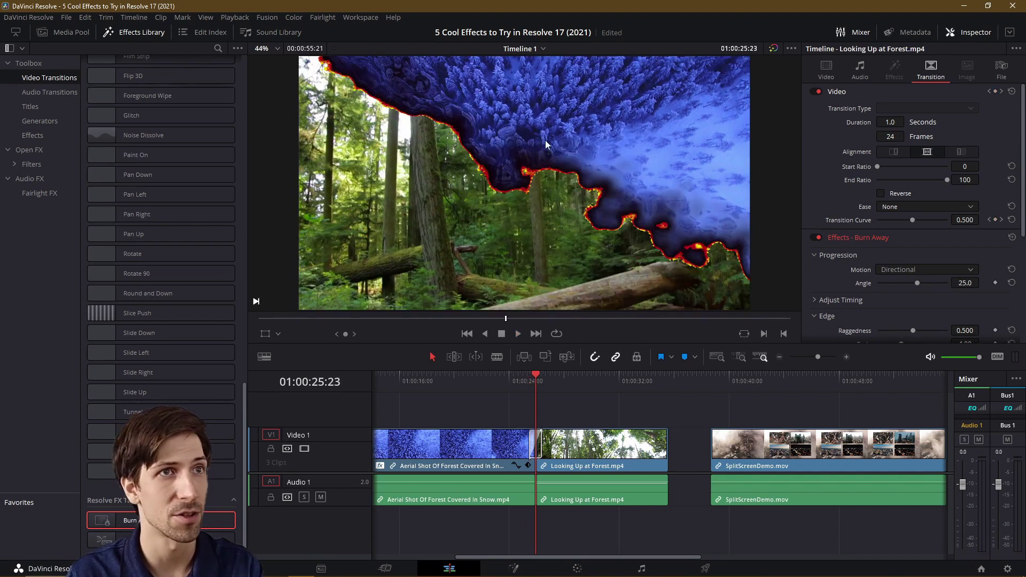
pyautogui.moveTo(964, 284)
pyautogui.mouseDown()
pyautogui.moveTo(953, 283)
pyautogui.moveTo(1020, 283)
pyautogui.mouseUp()
# - Zoom the timeline around the transition and scrub the playhead to preview the new burn direction
pyautogui.scroll(-1, 908, 213)
pyautogui.click(827, 357)
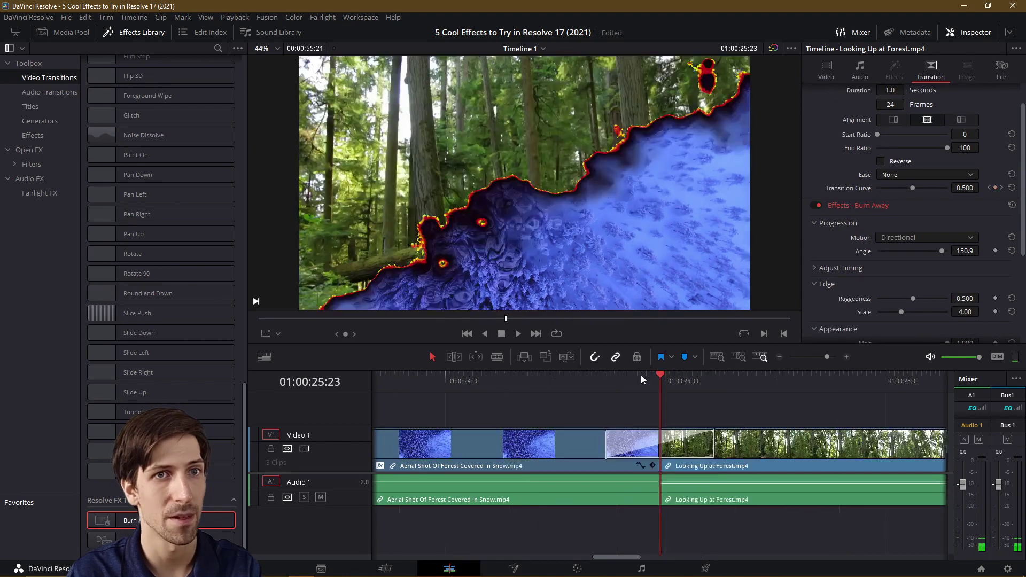
pyautogui.click(624, 376)
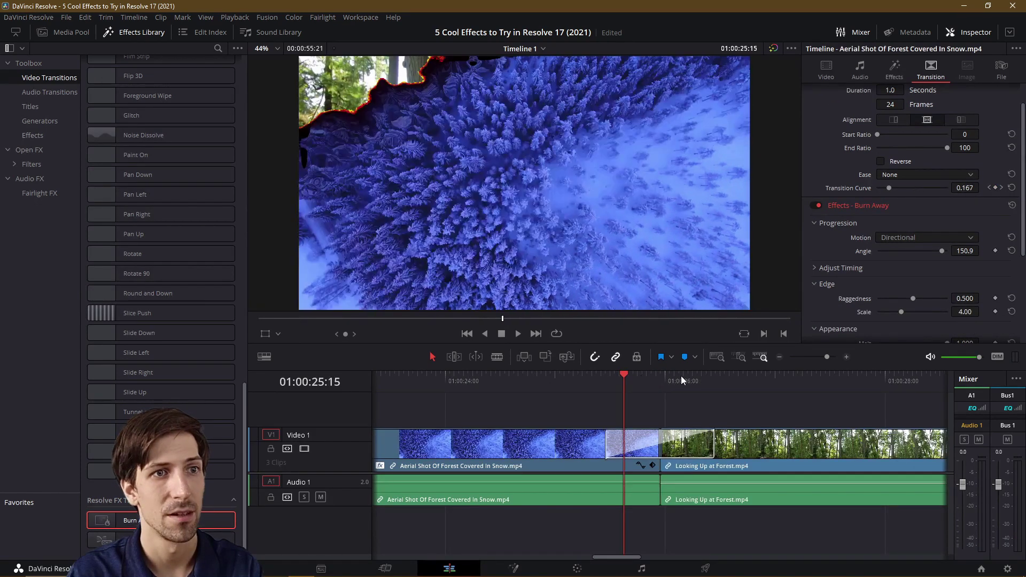
pyautogui.click(681, 376)
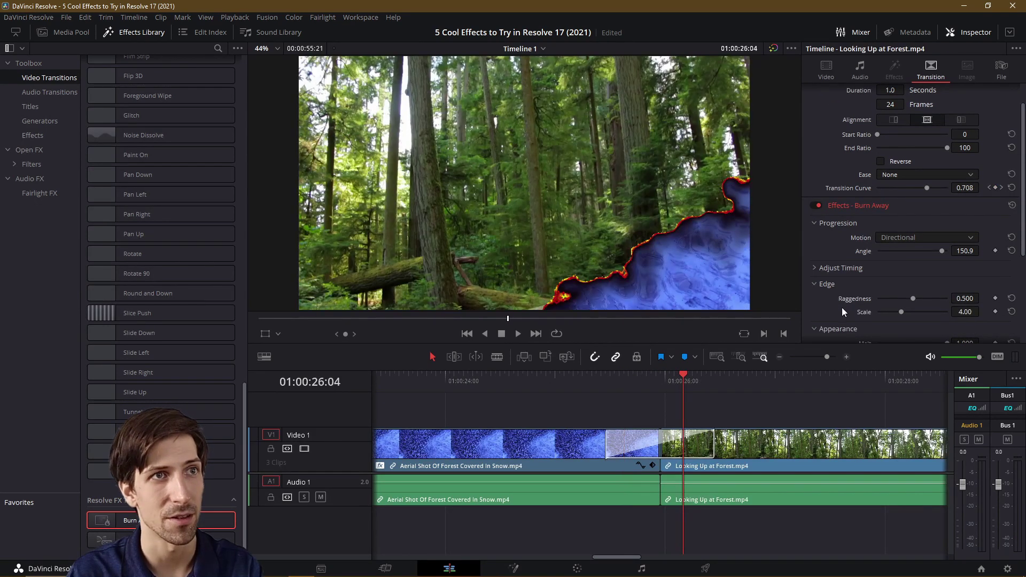
pyautogui.scroll(-3, 837, 316)
pyautogui.press('Up')
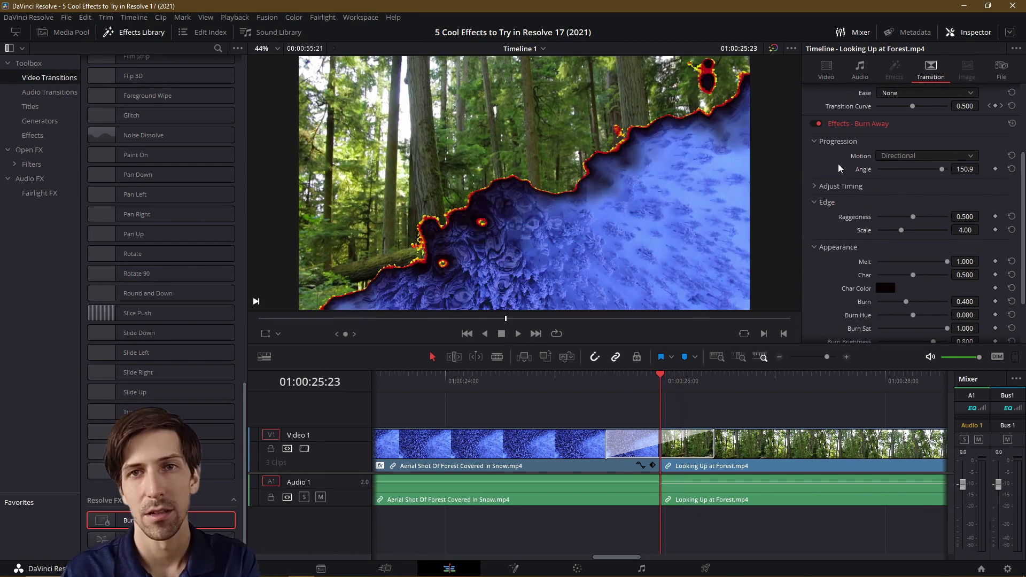
pyautogui.scroll(-2, 838, 163)
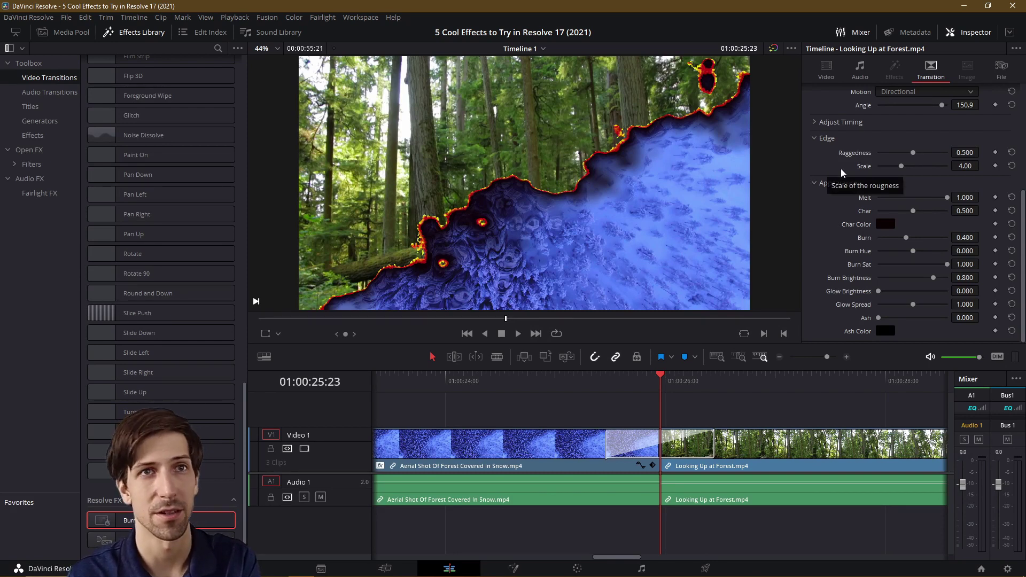
# - Raise Raggedness, set Melt to 0.729 and Char to 0.604, and darken the Char Color
pyautogui.moveTo(913, 151); pyautogui.dragTo(927, 152)
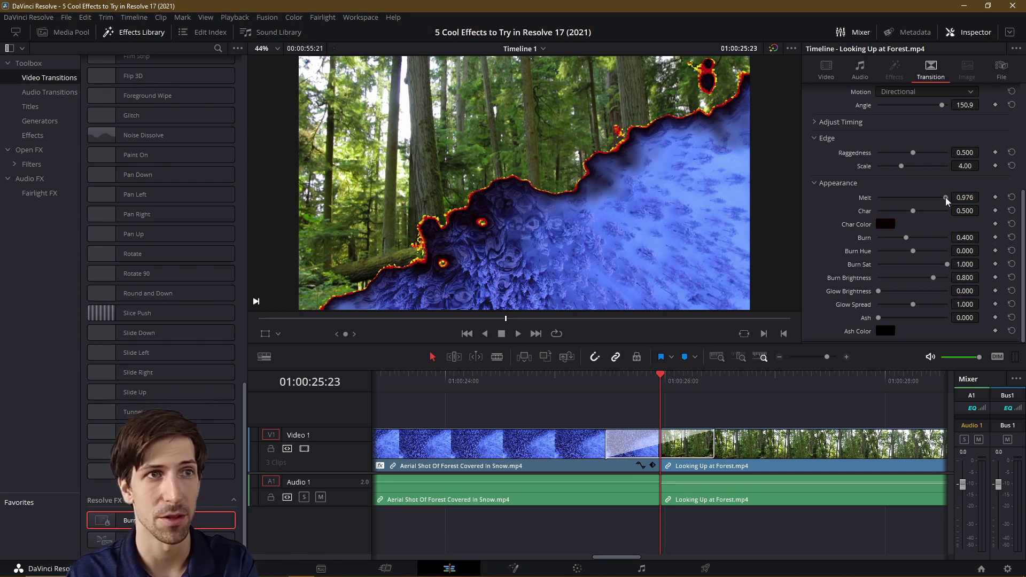
pyautogui.moveTo(944, 198)
pyautogui.mouseDown()
pyautogui.moveTo(876, 206)
pyautogui.moveTo(928, 198)
pyautogui.mouseUp()
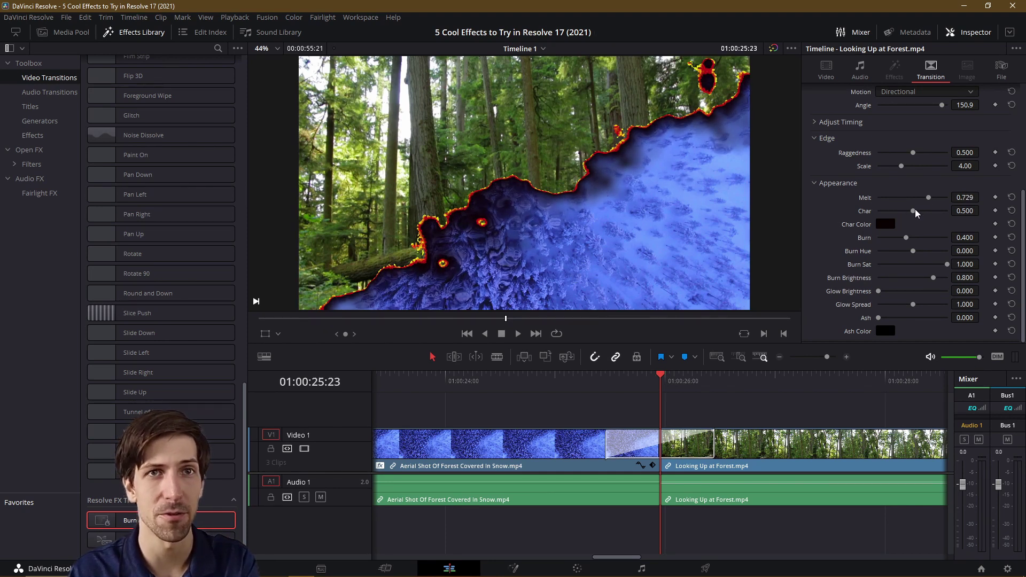
pyautogui.moveTo(914, 209); pyautogui.dragTo(918, 210)
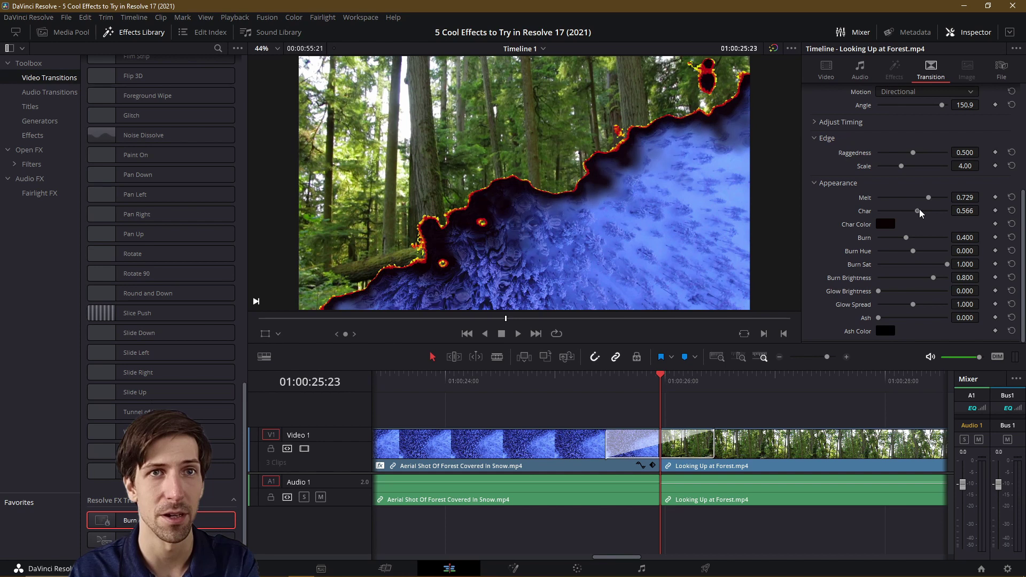
pyautogui.click(886, 225)
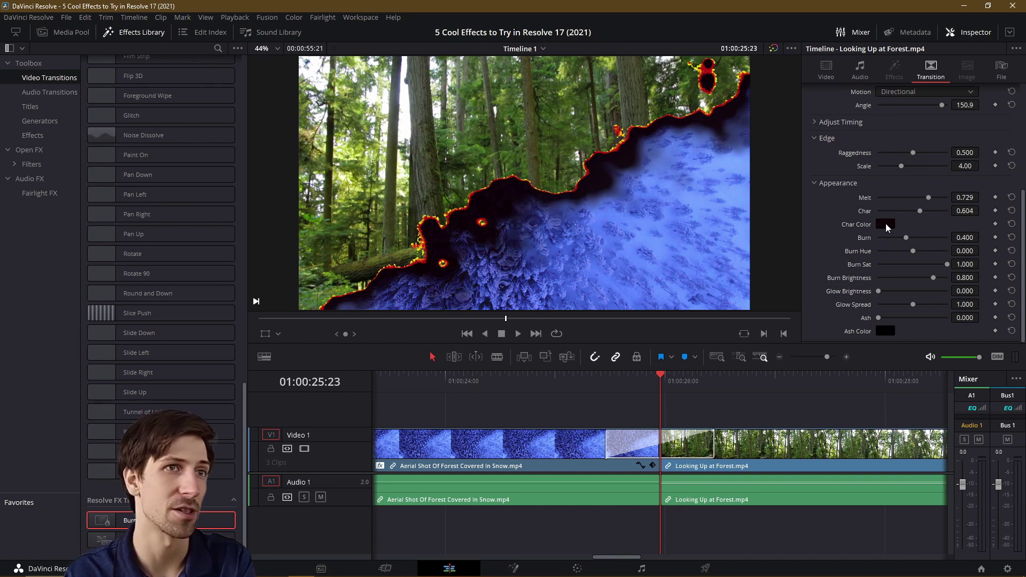
pyautogui.click(542, 374)
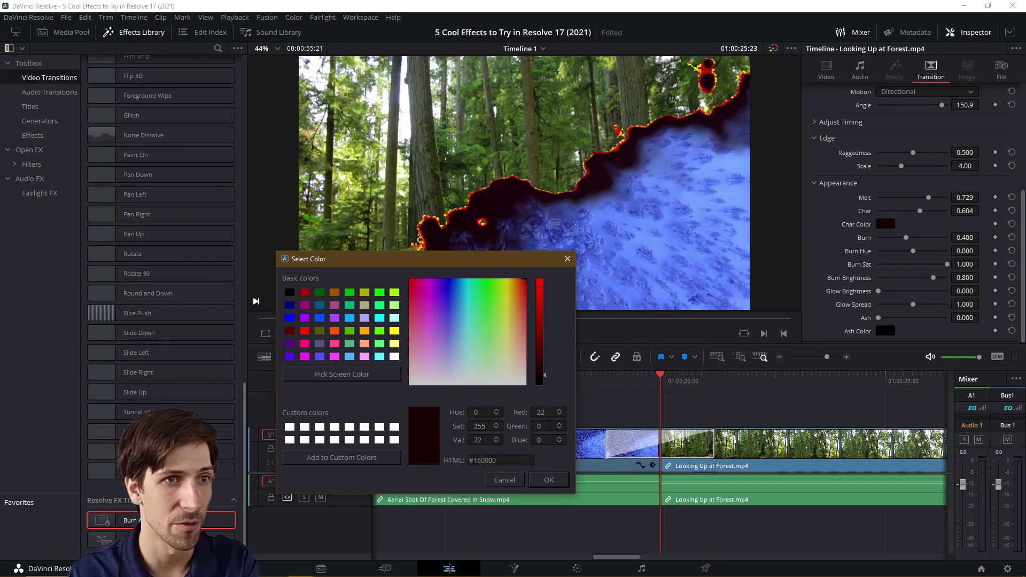
# - Accept the #160000 dark red char colour and raise Burn to 0.643
pyautogui.press('Return')
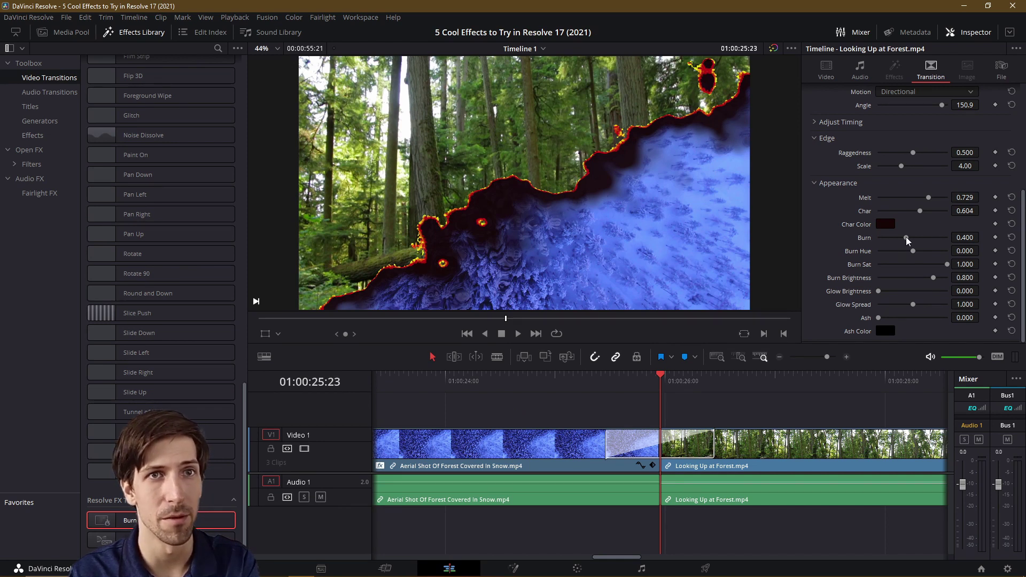
pyautogui.moveTo(906, 236); pyautogui.dragTo(922, 236)
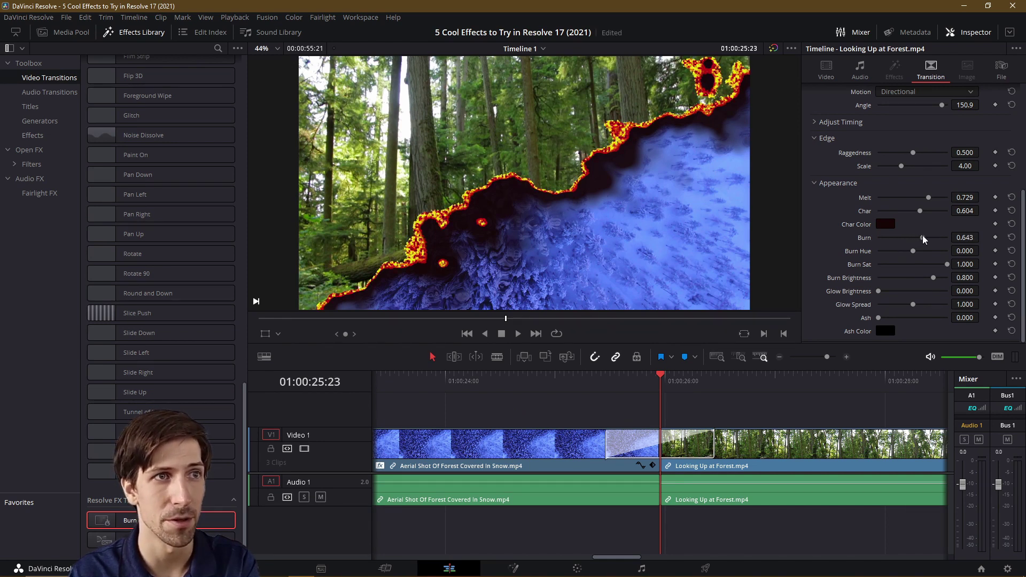
# - Undo the Burn change, set Burn to 0.620 instead, and scroll the Inspector back up
pyautogui.hotkey('ctrl', 'z')
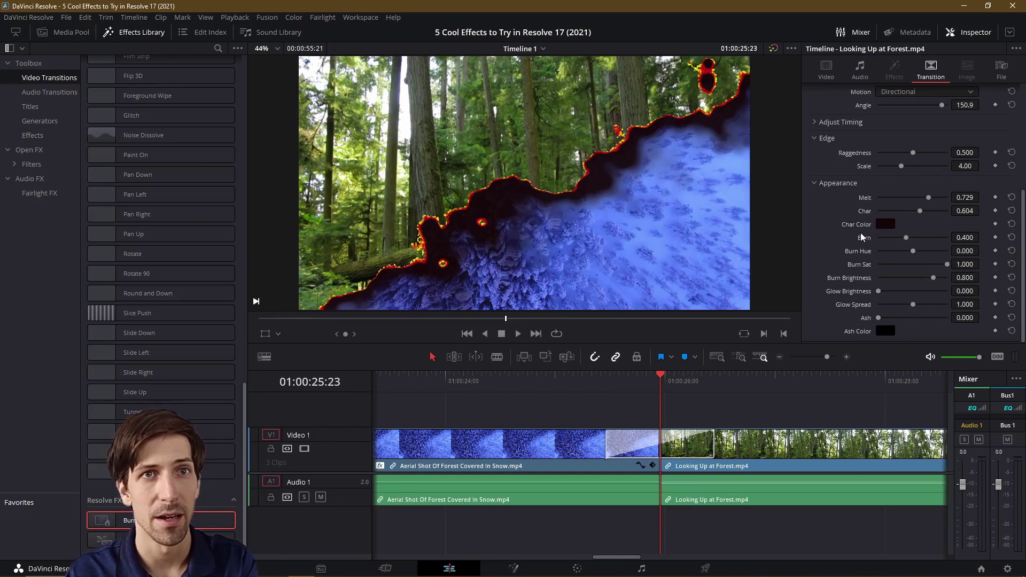
pyautogui.moveTo(907, 238); pyautogui.dragTo(921, 239)
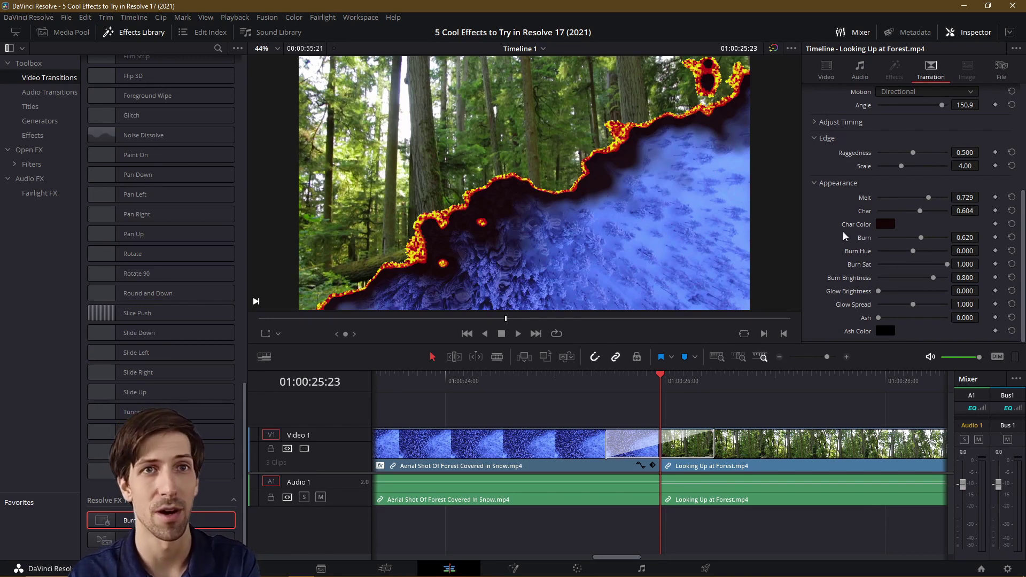
pyautogui.scroll(3, 843, 243)
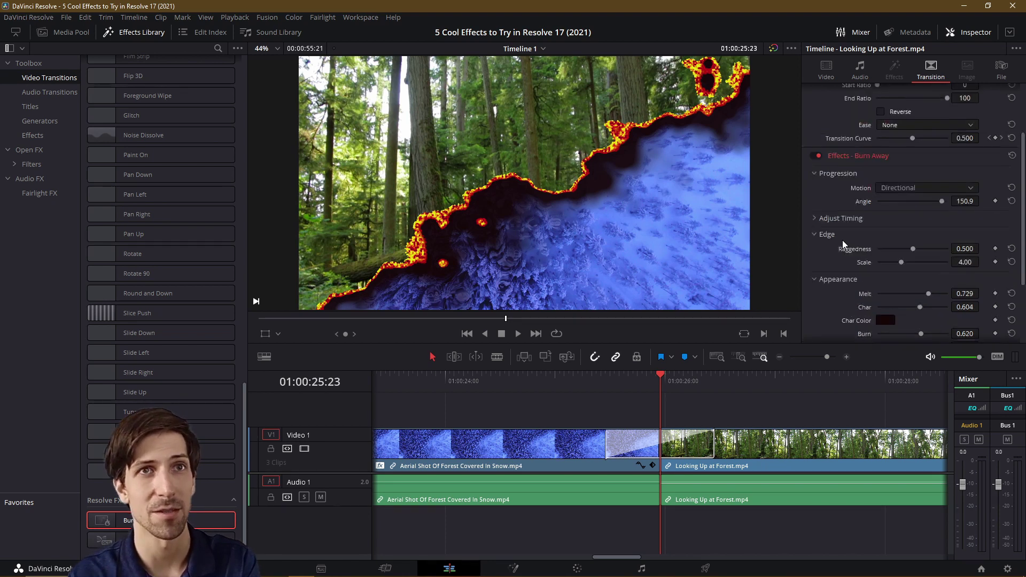
pyautogui.scroll(3, 842, 242)
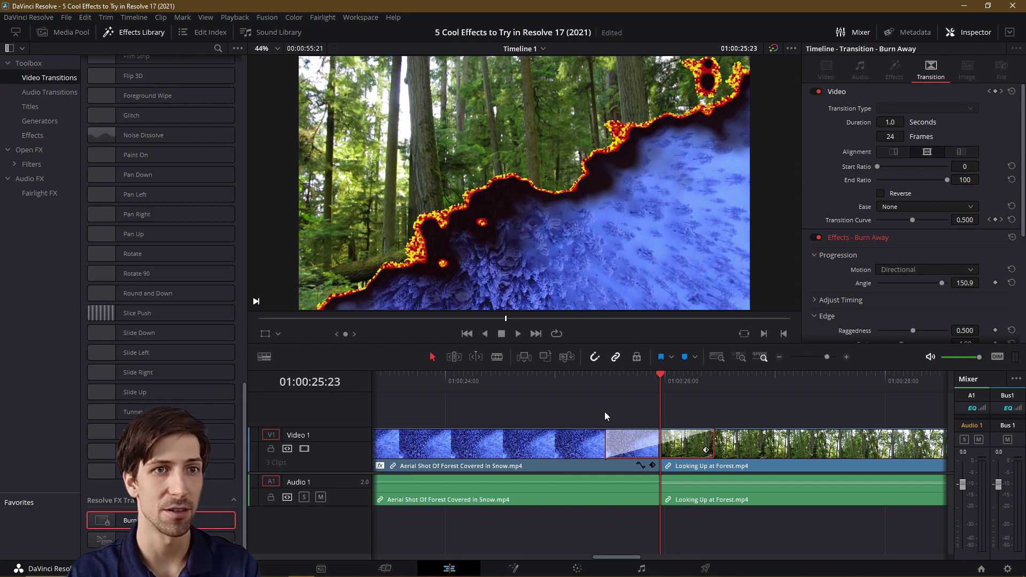
# - Replace the Burn Away transition on the cut into Looking Up at Forest.mp4 with Tunnel of Light
pyautogui.press('Delete')
pyautogui.moveTo(133, 412)
pyautogui.mouseDown()
pyautogui.moveTo(642, 421)
pyautogui.moveTo(662, 447)
pyautogui.mouseUp()
pyautogui.click(662, 445)
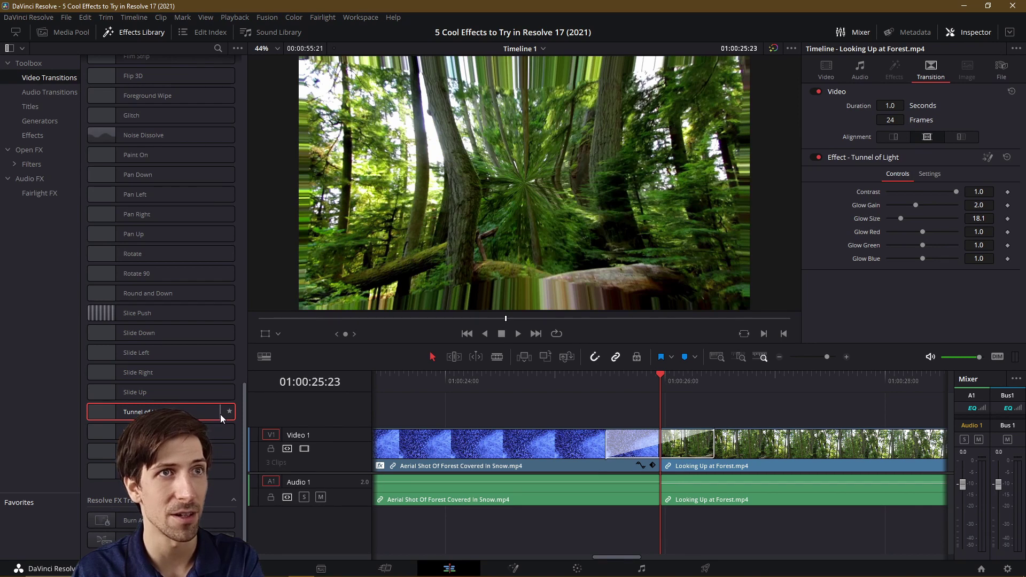
# - Scrub through Tunnel of Light, park mid-transition, and raise its Glow Red to 2.0
pyautogui.click(714, 377)
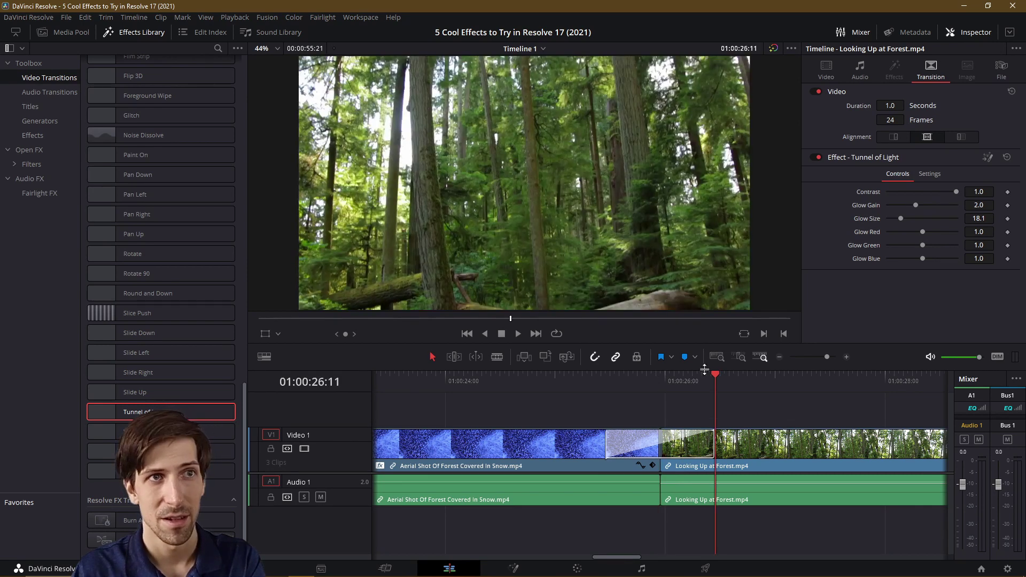
pyautogui.moveTo(609, 377); pyautogui.dragTo(715, 376)
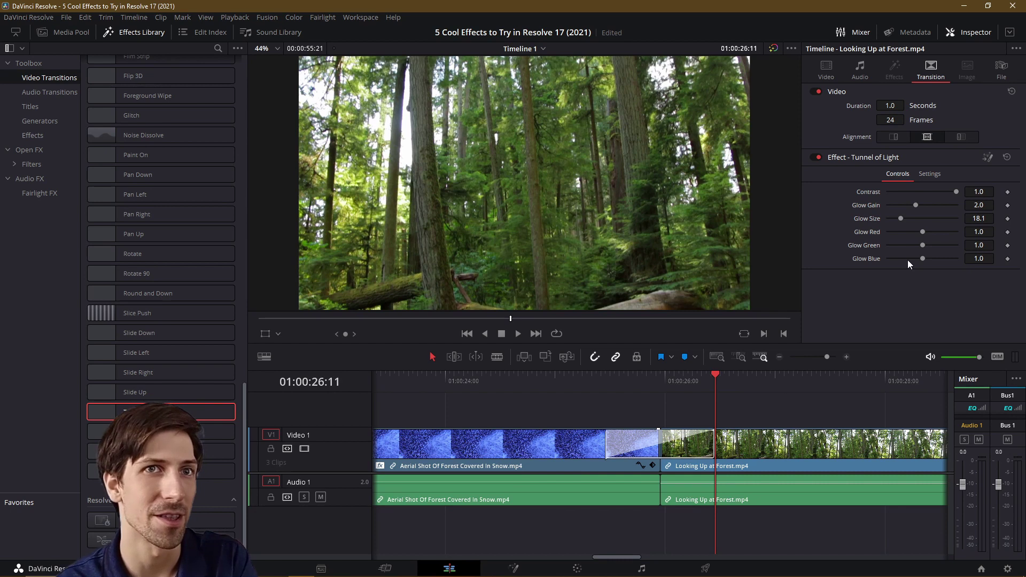
pyautogui.click(660, 392)
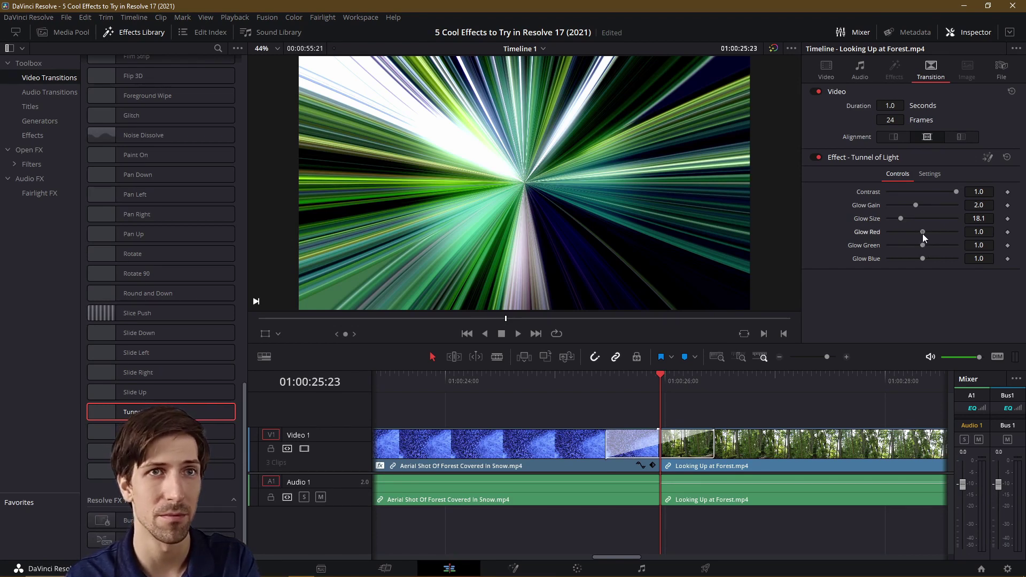
pyautogui.moveTo(922, 233); pyautogui.dragTo(953, 233)
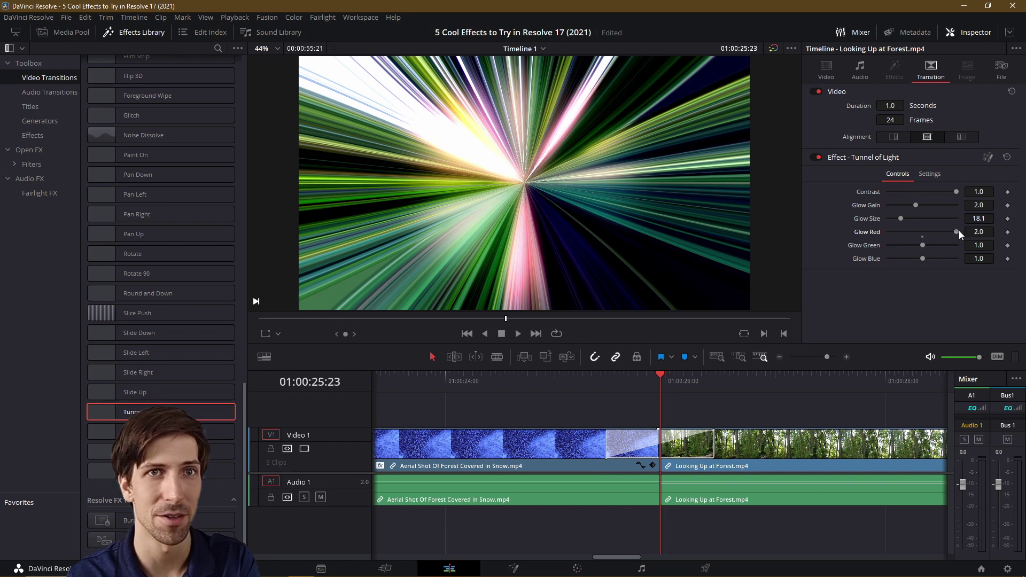
# - Set glow size 42.5, gain 3.346, red 0.472, green 1.417, blue 0.677, then replay the transition
pyautogui.doubleClick(957, 232)
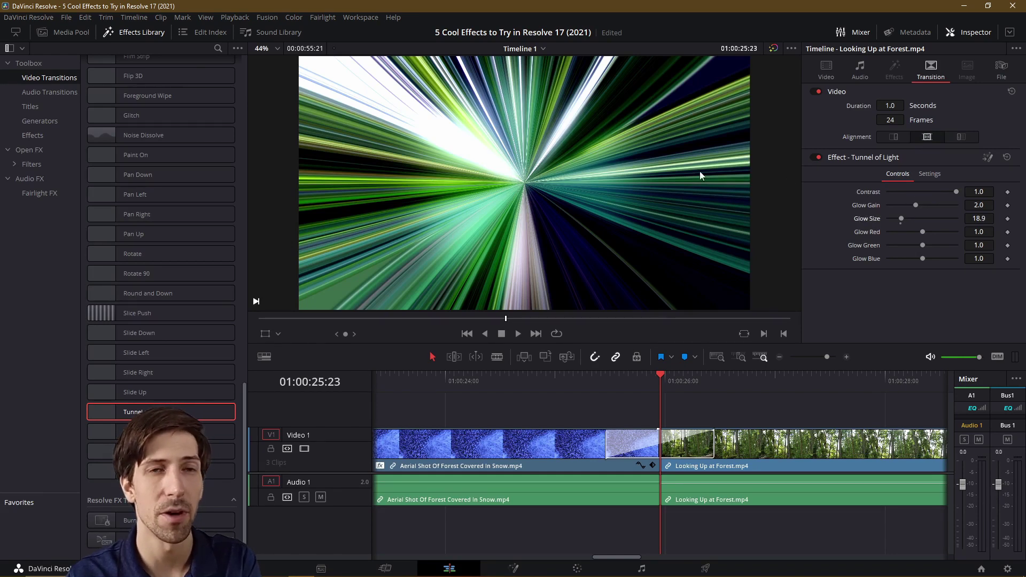
pyautogui.moveTo(902, 219); pyautogui.dragTo(917, 219)
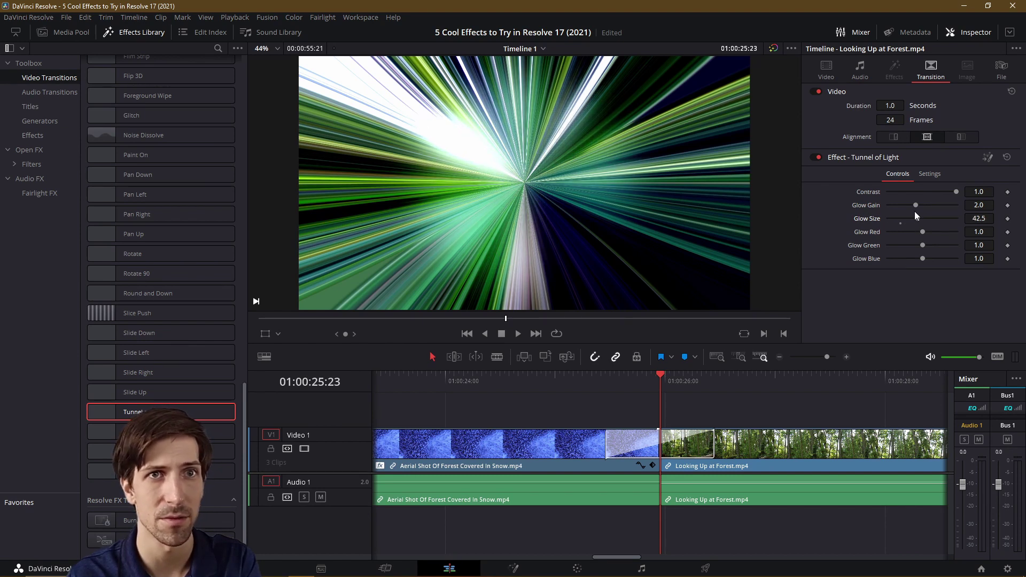
pyautogui.moveTo(917, 205); pyautogui.dragTo(932, 204)
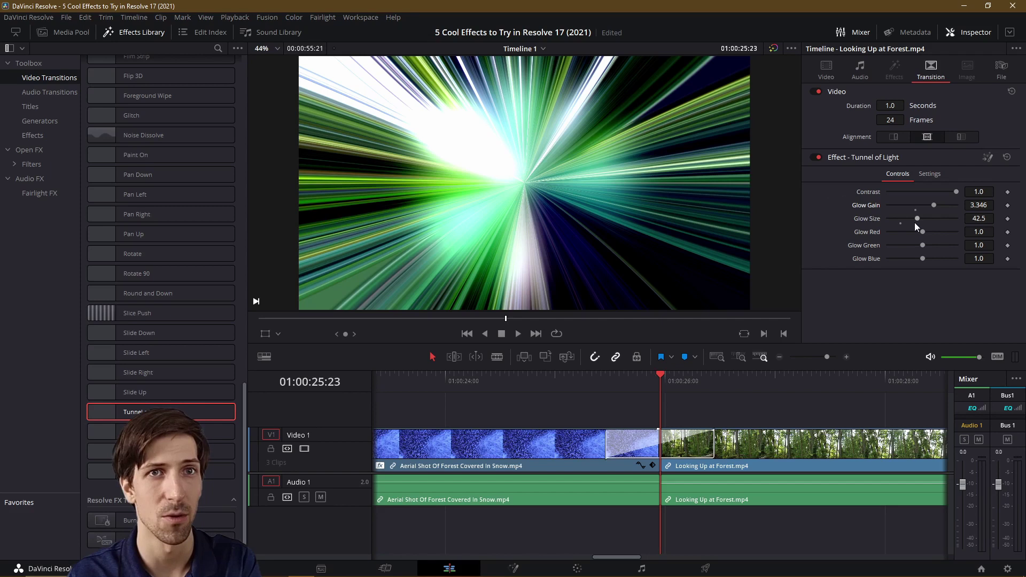
pyautogui.moveTo(923, 230); pyautogui.dragTo(947, 232)
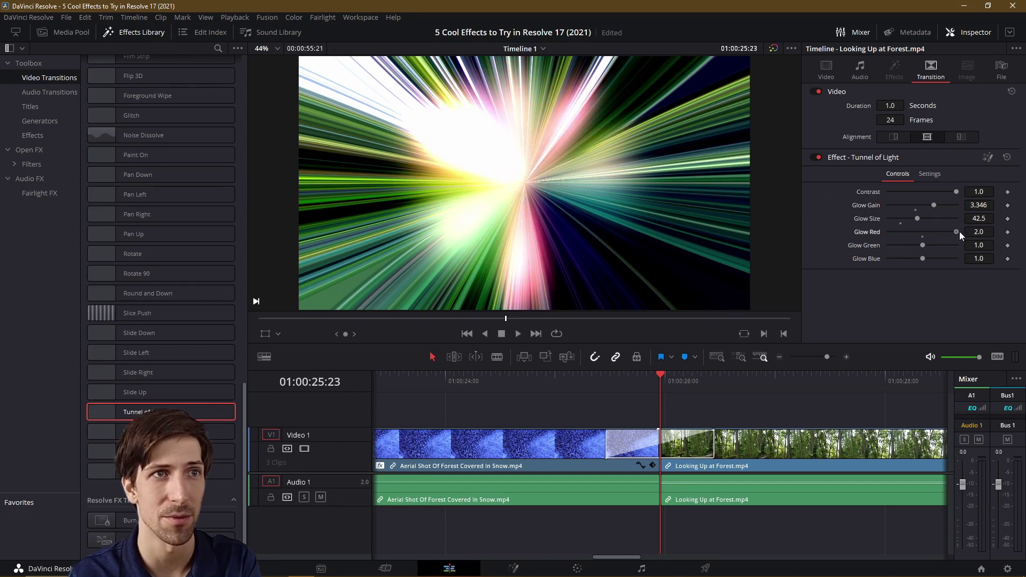
pyautogui.moveTo(957, 232); pyautogui.dragTo(909, 251)
pyautogui.click(518, 334)
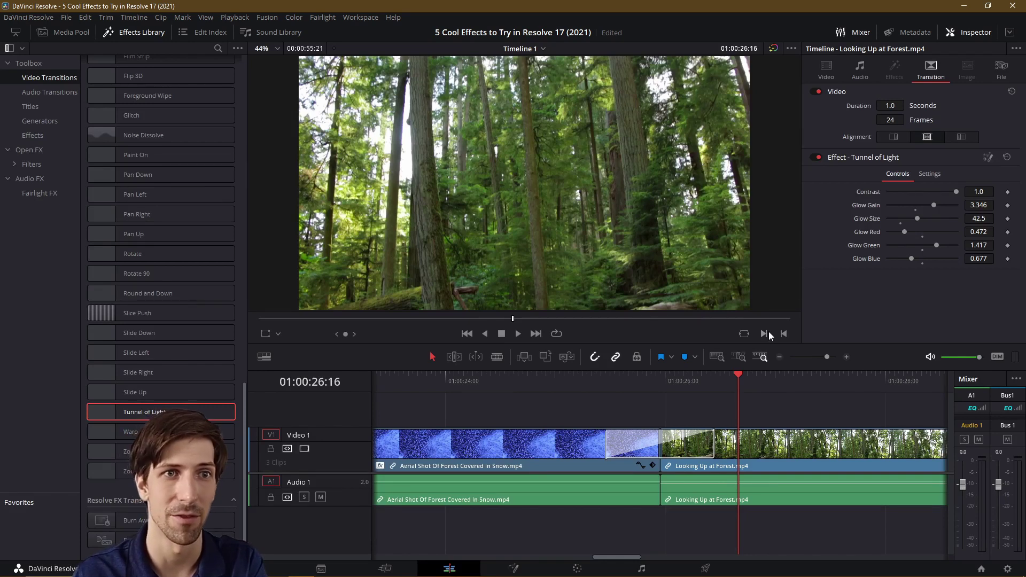
pyautogui.click(665, 377)
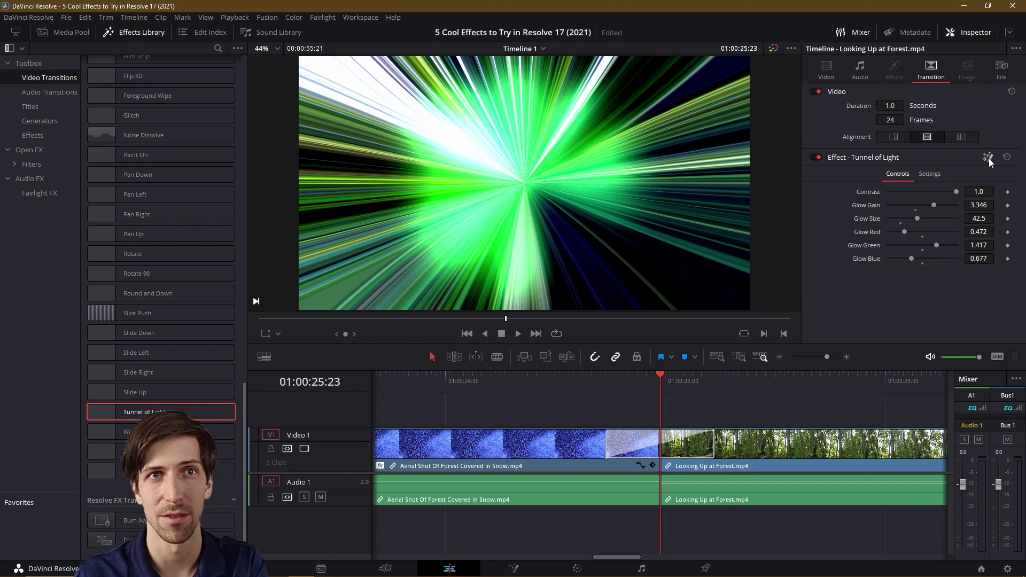
# - Open Tunnel of Light in Fusion and spread out the MediaOut1 and TunnelofLight1 nodes
pyautogui.click(988, 157)
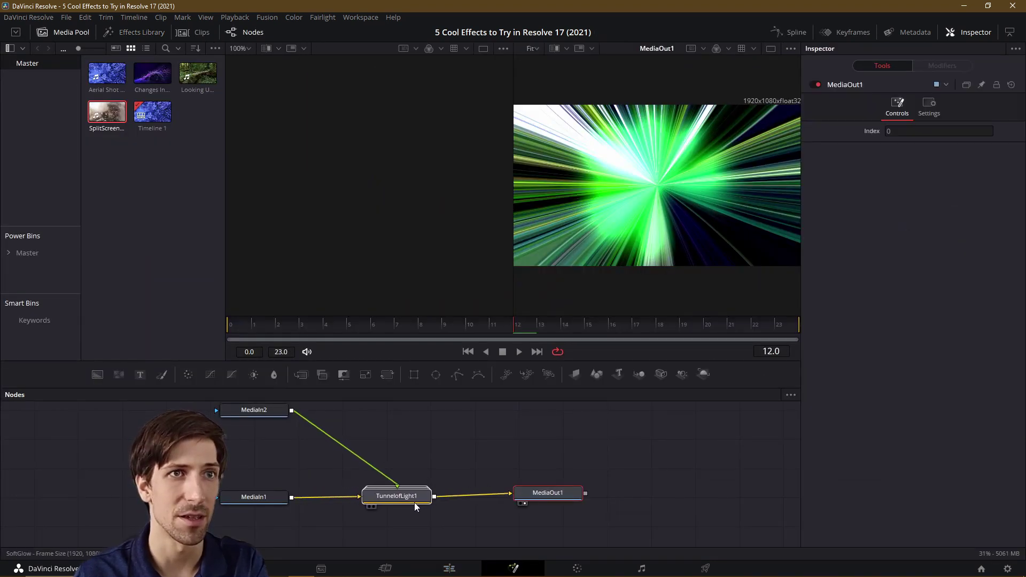
pyautogui.click(413, 488)
pyautogui.moveTo(547, 493); pyautogui.dragTo(602, 492)
pyautogui.moveTo(407, 505); pyautogui.dragTo(426, 503)
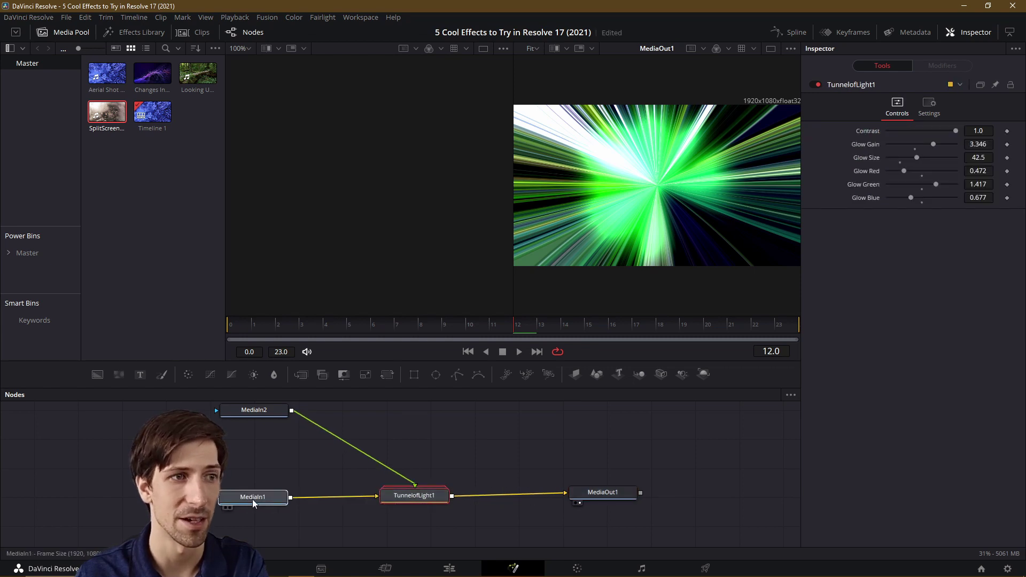
pyautogui.click(406, 497)
# - Expand the TunnelofLight1 group and inspect its Dissolve, SoftGlow and Ellipse nodes
pyautogui.doubleClick(414, 495)
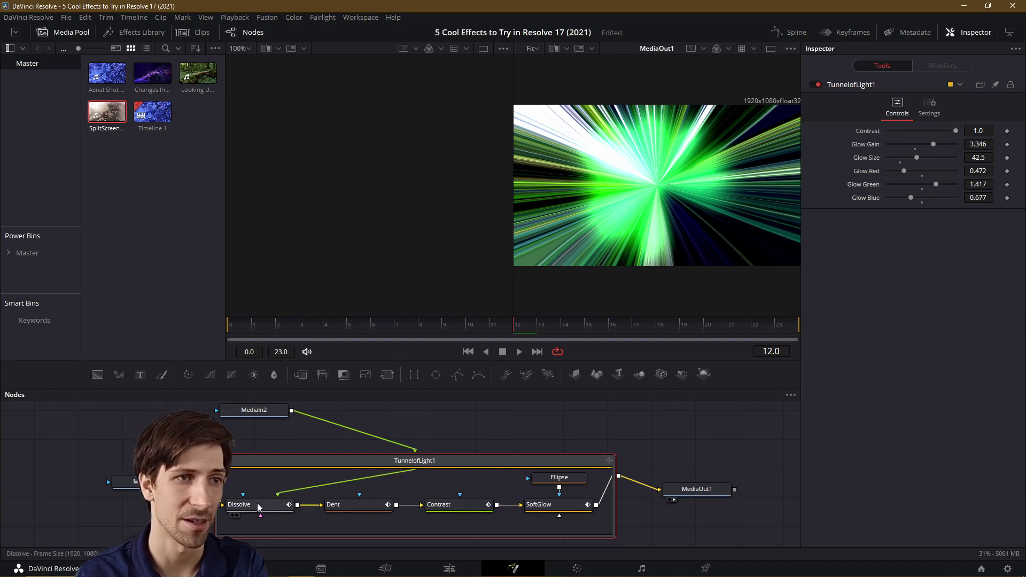
pyautogui.click(257, 504)
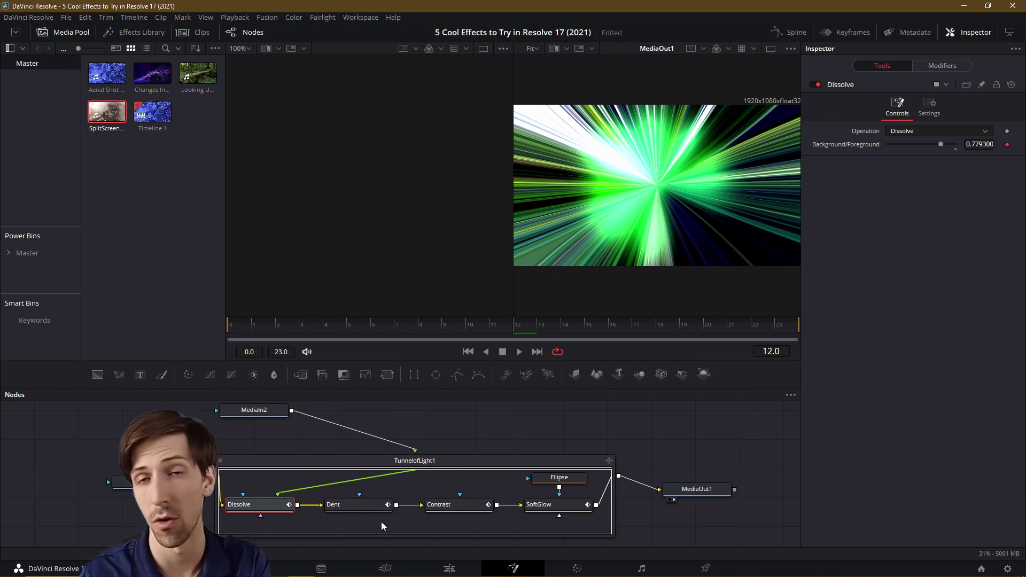
pyautogui.click(568, 506)
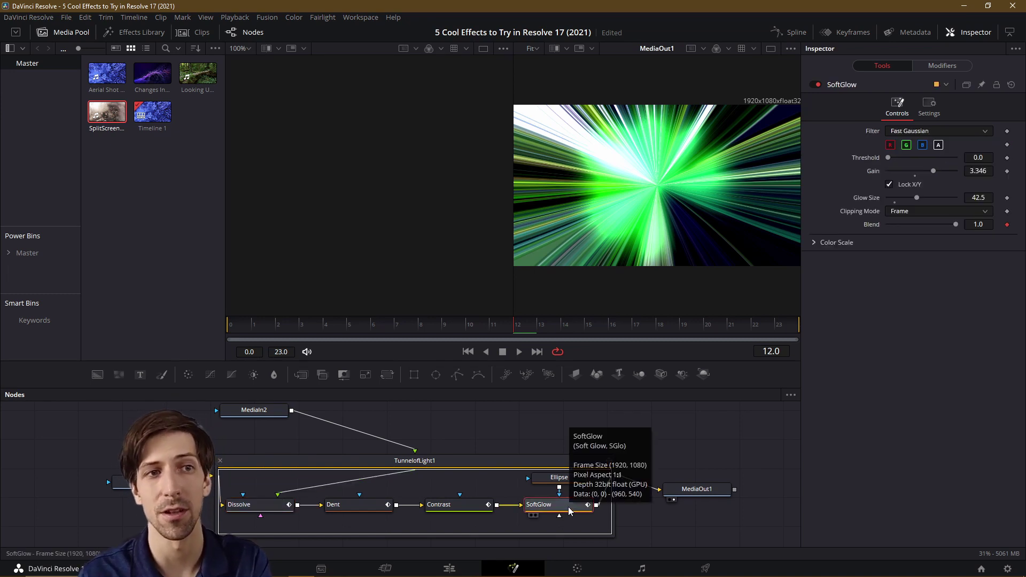
pyautogui.click(570, 480)
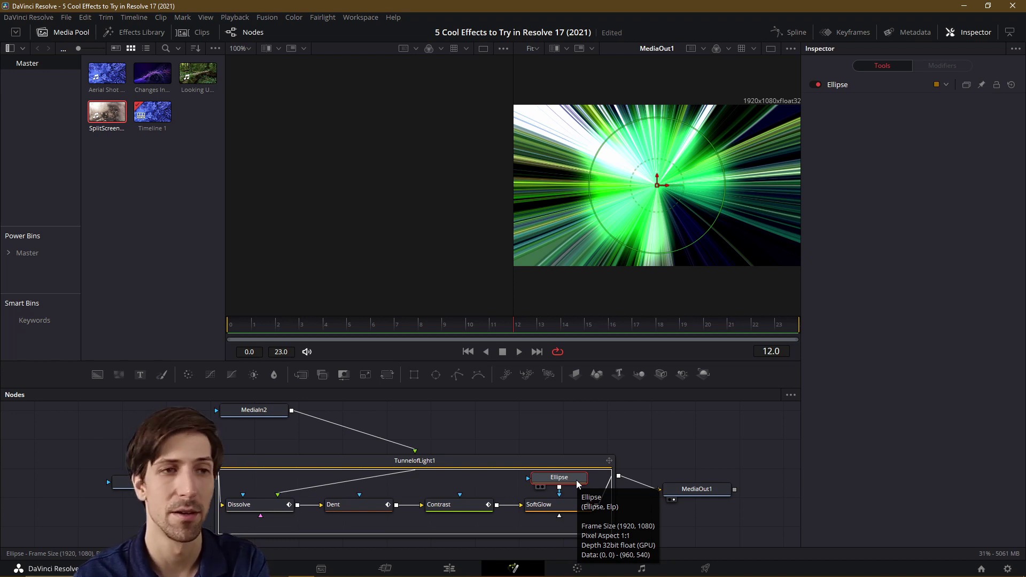
pyautogui.click(569, 461)
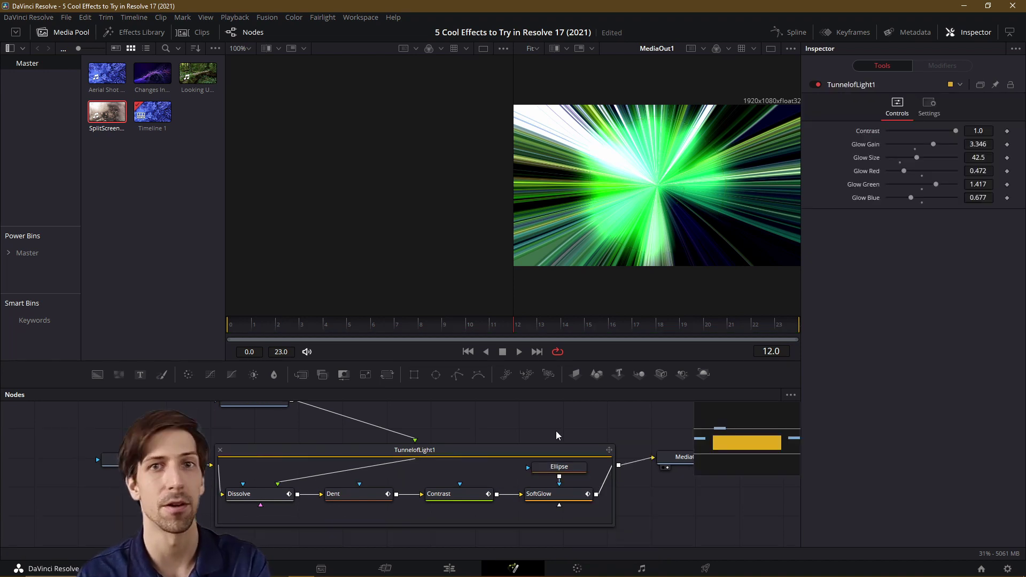
# - Return from Fusion to the Edit page timeline
pyautogui.click(450, 568)
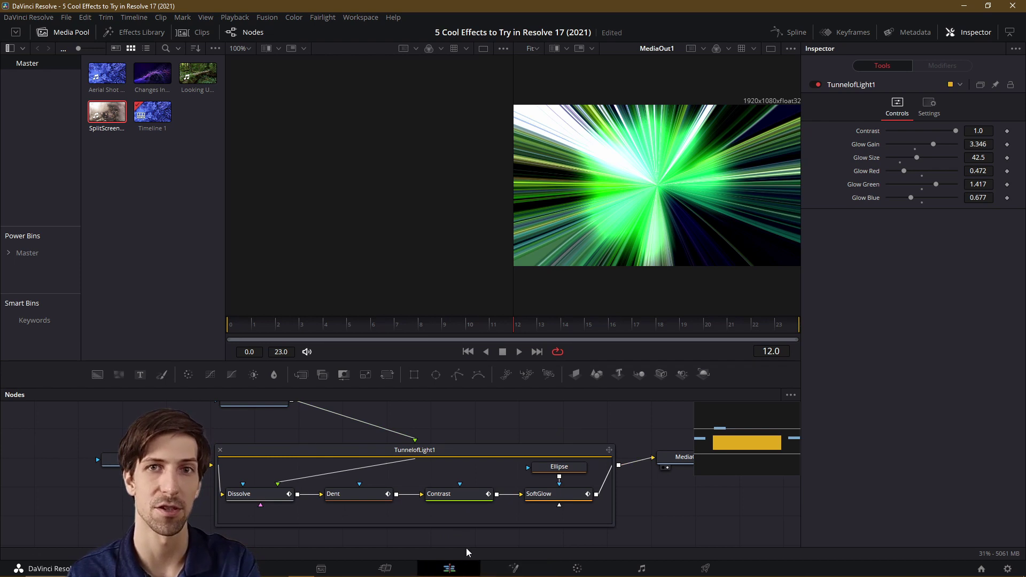